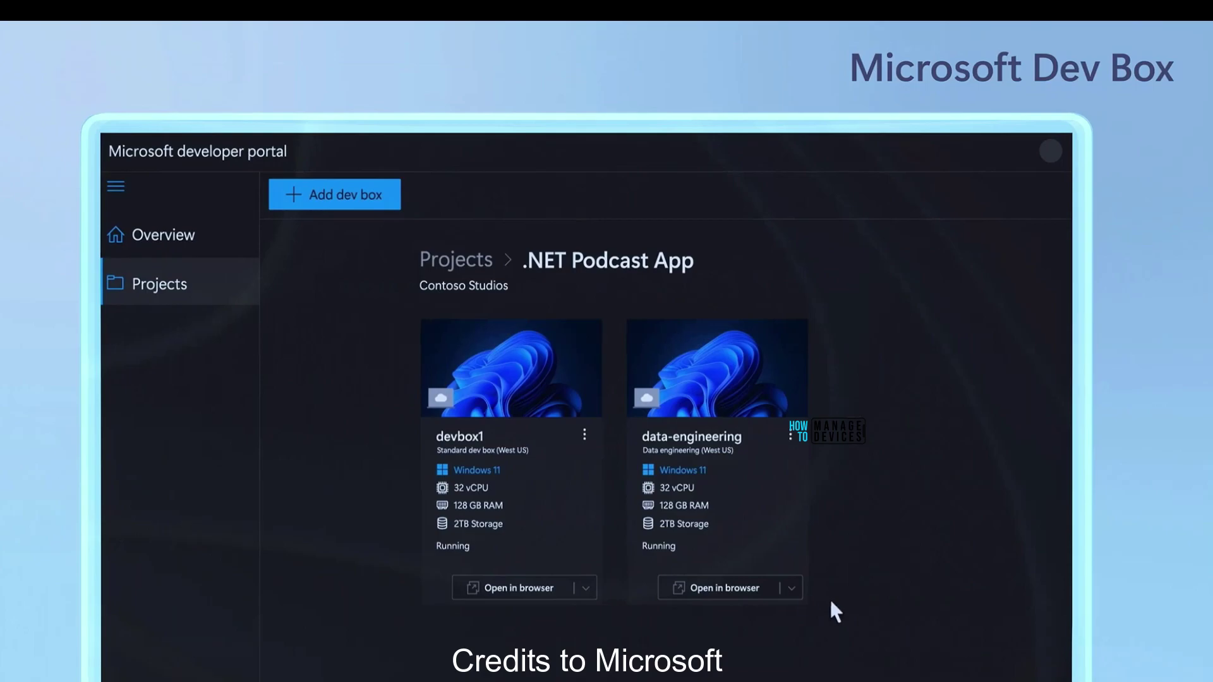
{"action": "left_click", "coordinate": [764, 588]}
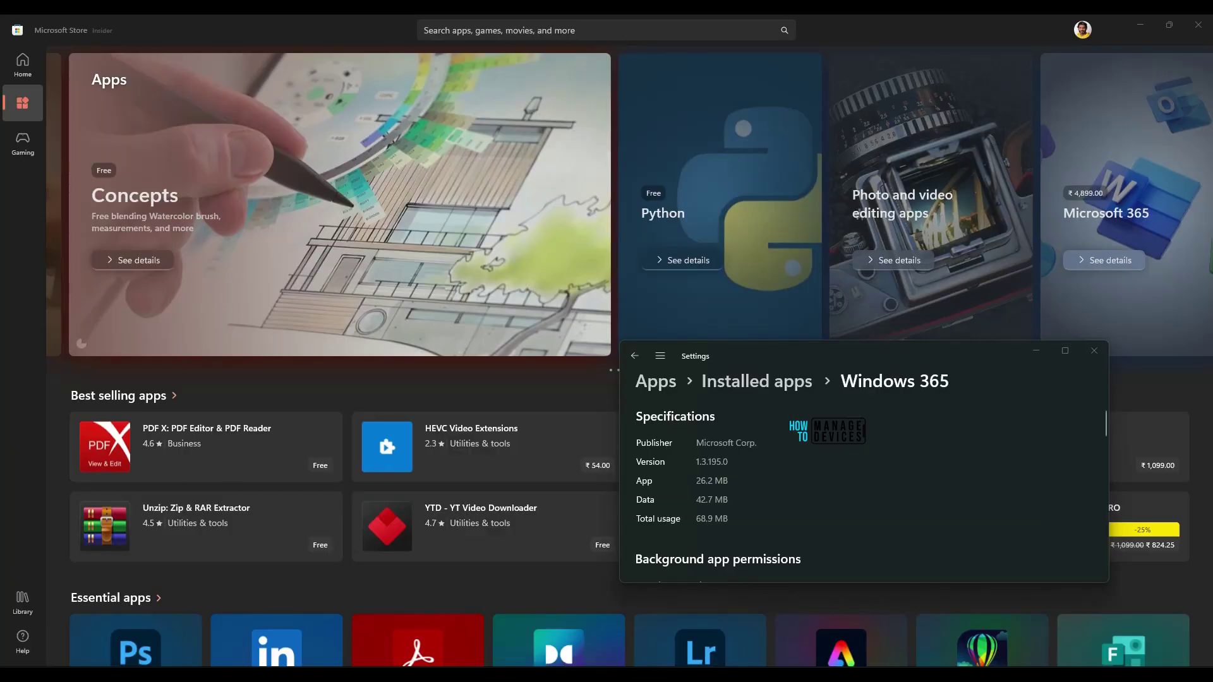
Step: Reposition the Settings window and check the name and version of the installed Windows 365 app
{"action": "left_click_drag", "start_coordinate": [866, 351], "coordinate": [590, 182]}
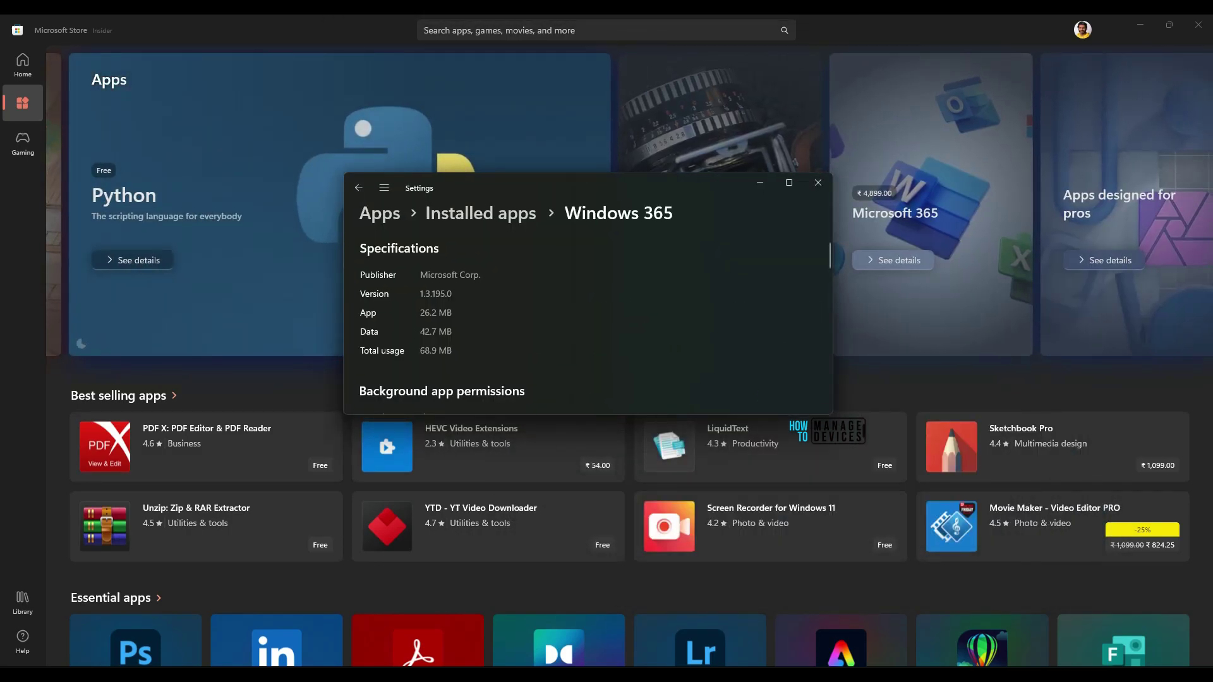
{"action": "mouse_move", "coordinate": [564, 240]}
{"action": "left_mouse_down"}
{"action": "mouse_move", "coordinate": [638, 241]}
{"action": "mouse_move", "coordinate": [668, 178]}
{"action": "mouse_move", "coordinate": [552, 183]}
{"action": "mouse_move", "coordinate": [559, 235]}
{"action": "left_mouse_up"}
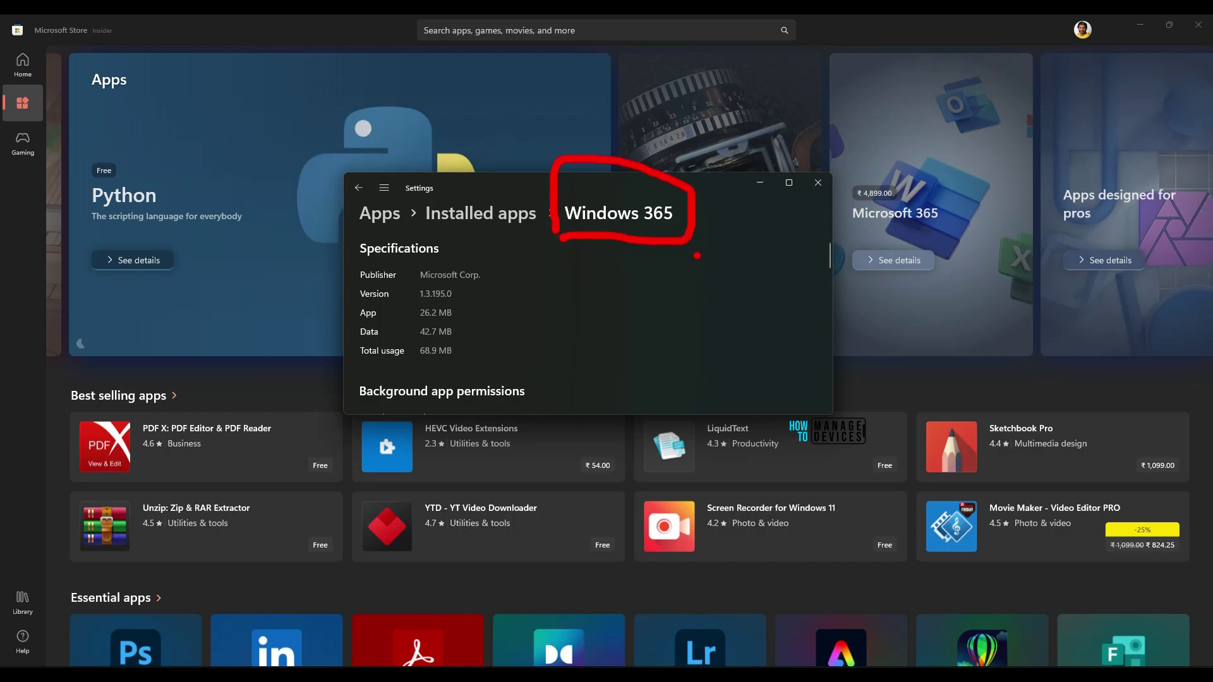
{"action": "mouse_move", "coordinate": [354, 309]}
{"action": "left_mouse_down"}
{"action": "mouse_move", "coordinate": [424, 277]}
{"action": "mouse_move", "coordinate": [337, 276]}
{"action": "left_mouse_up"}
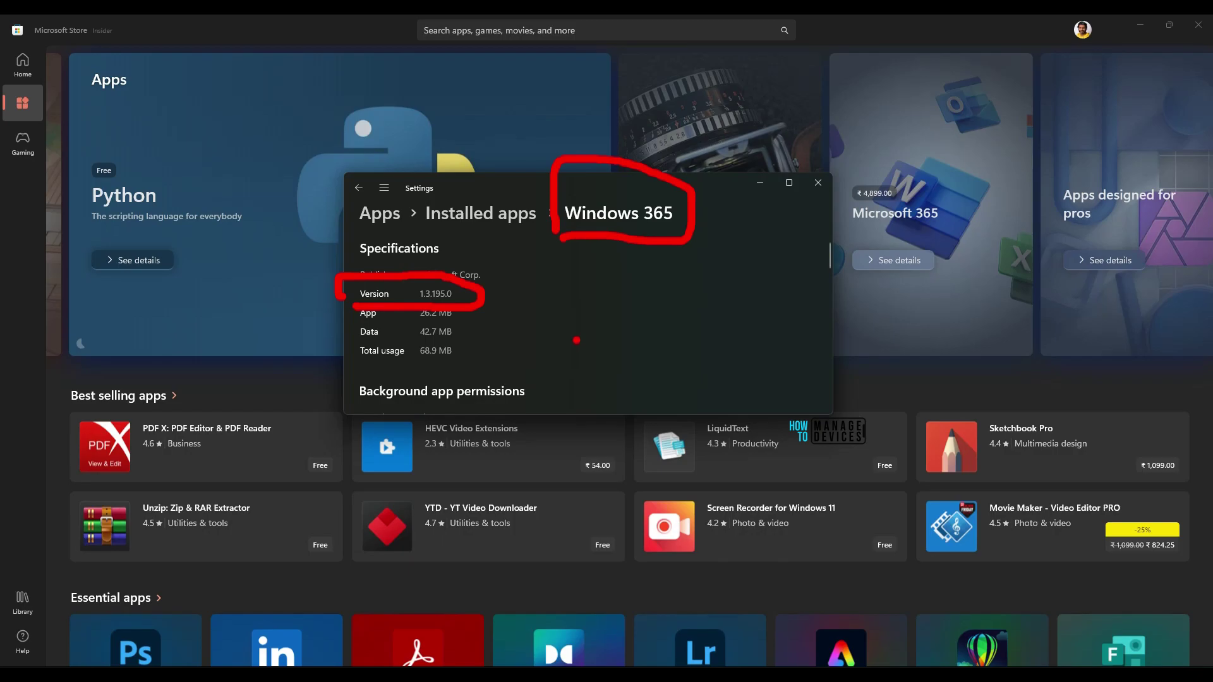
{"action": "key", "text": "Escape"}
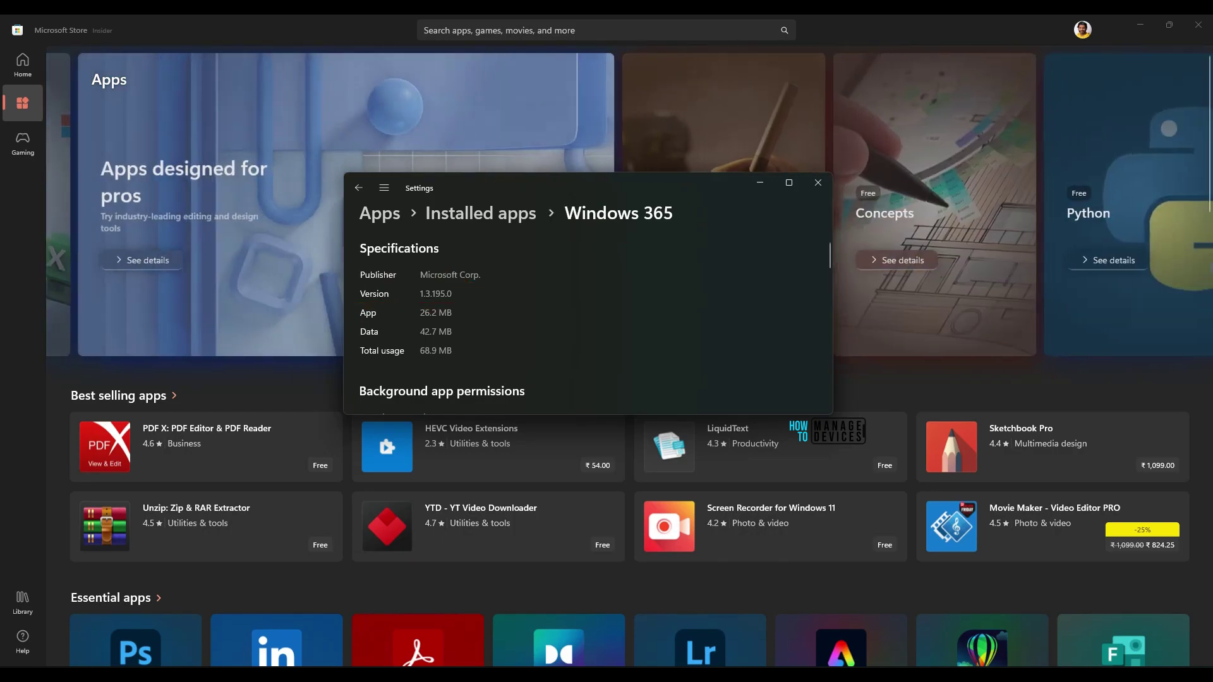
Step: Switch to the Windows 365 app to view its welcome page with the Cloud PCs, and close it
{"action": "key", "text": "alt+Tab"}
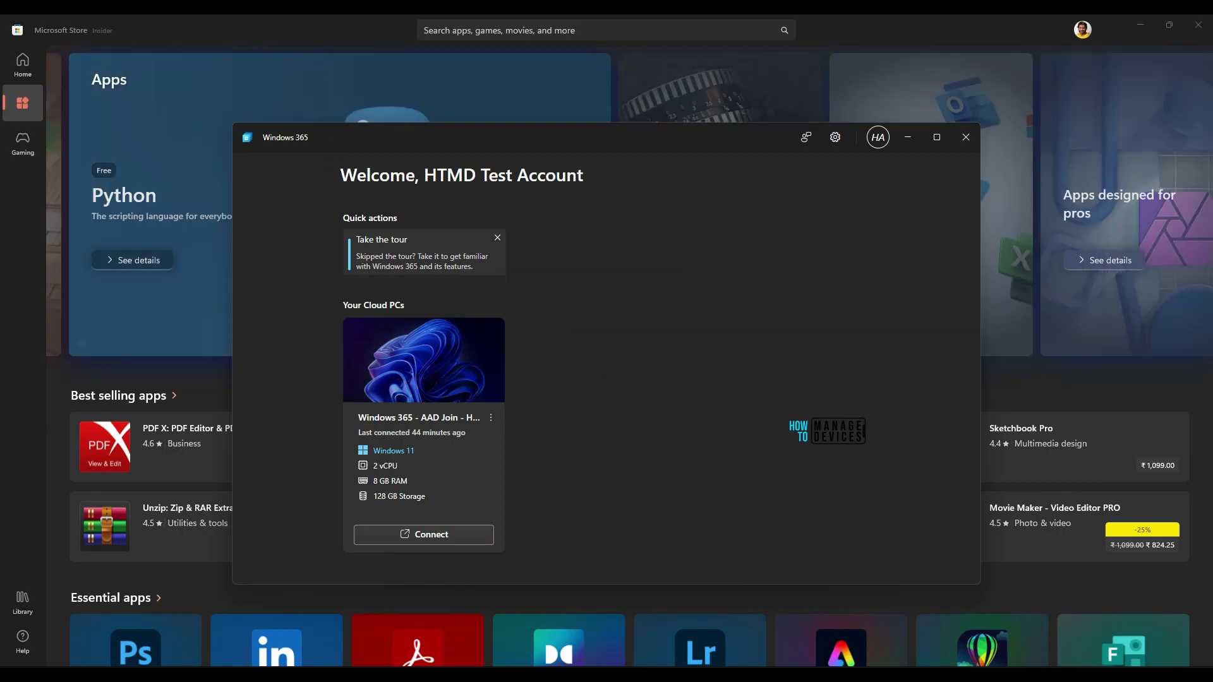
{"action": "left_click", "coordinate": [965, 137]}
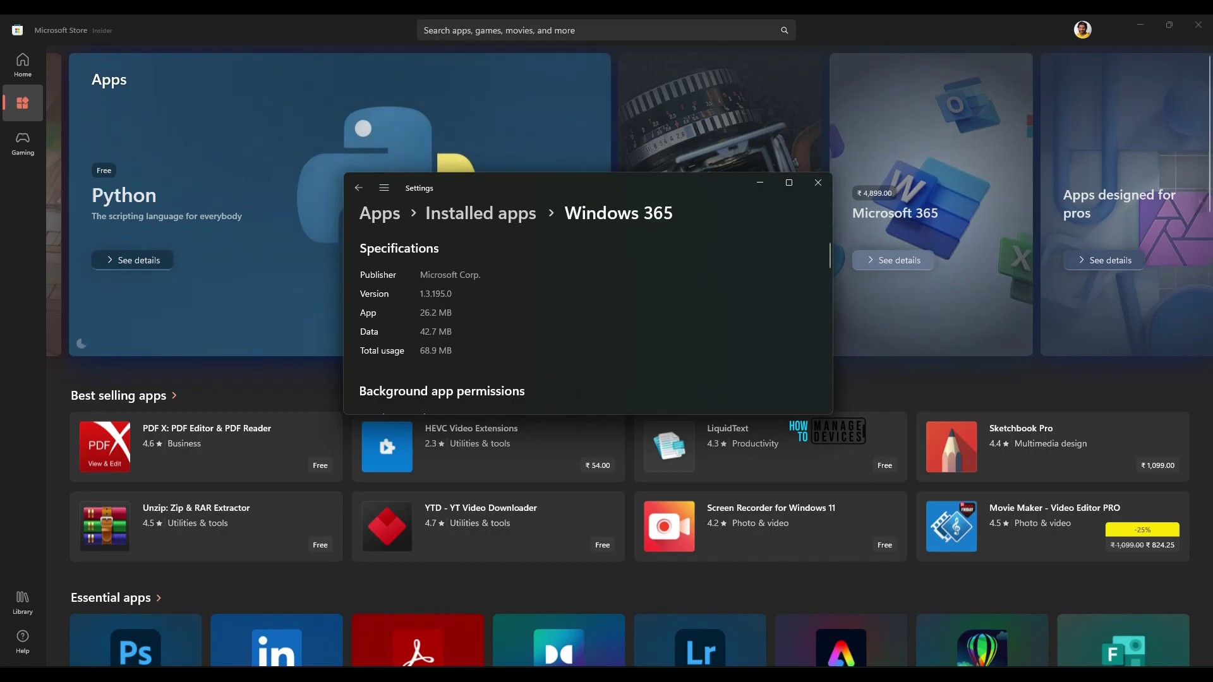
Step: Search the Microsoft Store for "windows app", examine the Windows App result, and open its product page
{"action": "left_click", "coordinate": [604, 31]}
{"action": "left_click", "coordinate": [483, 60]}
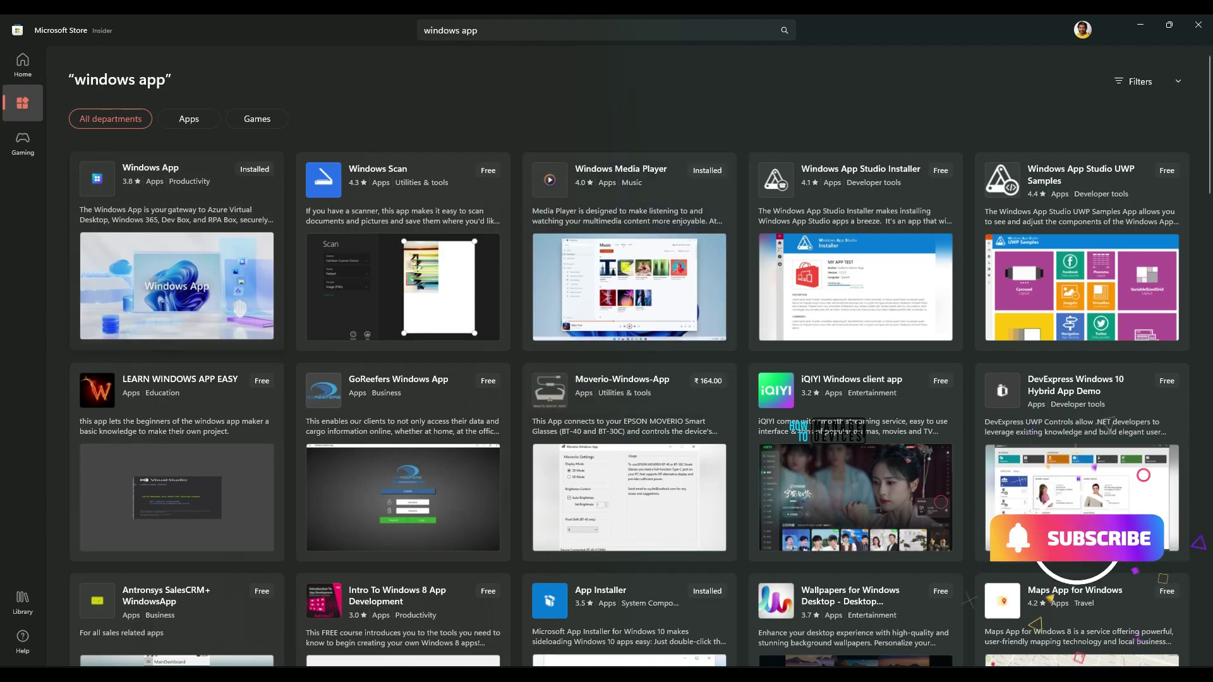
{"action": "mouse_move", "coordinate": [188, 206]}
{"action": "left_click_drag", "start_coordinate": [205, 121], "coordinate": [217, 77]}
{"action": "left_click_drag", "start_coordinate": [122, 200], "coordinate": [221, 201]}
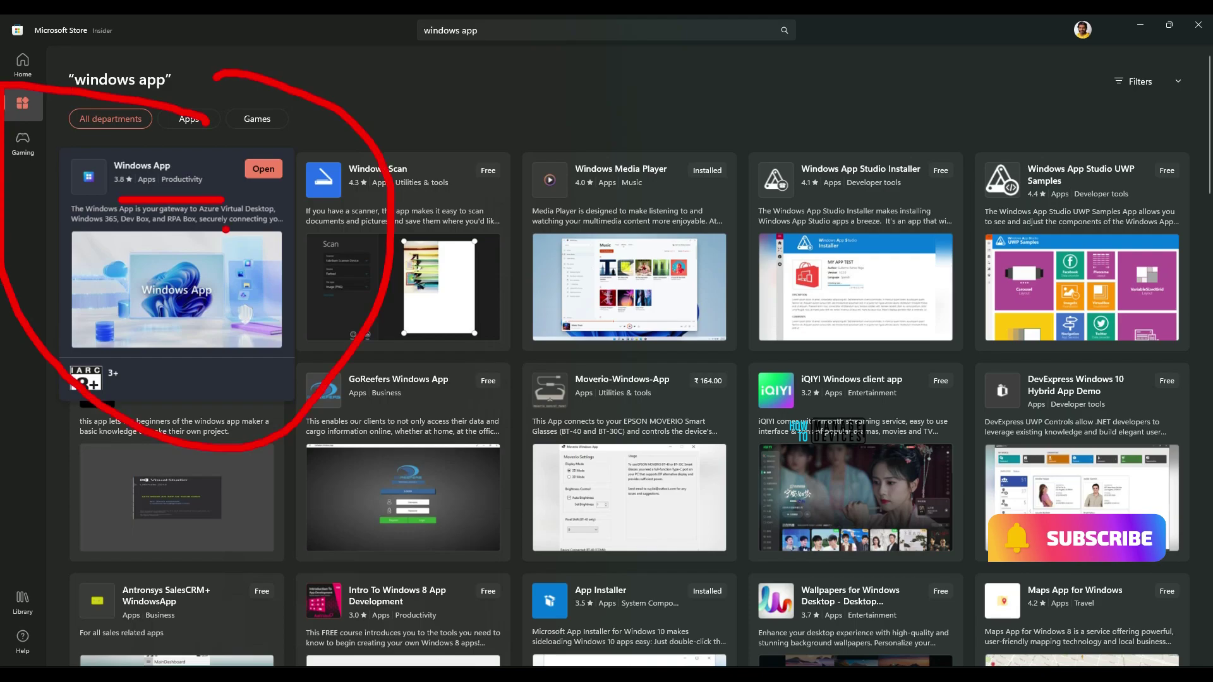
{"action": "key", "text": "Escape"}
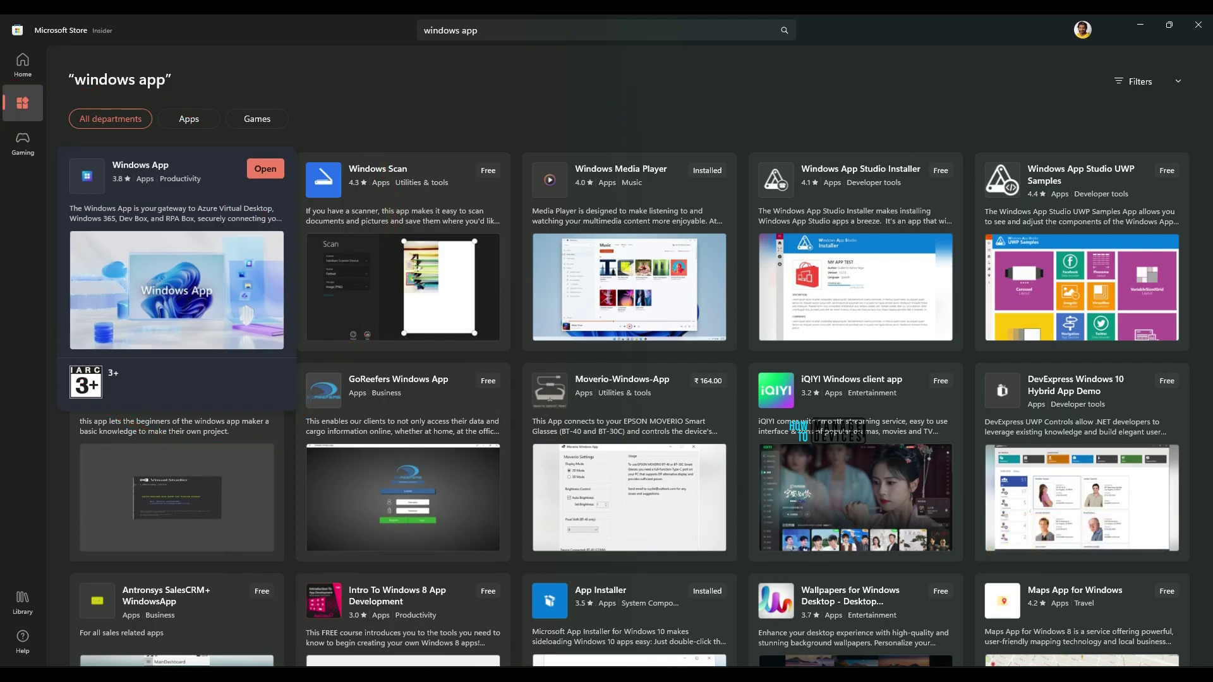
{"action": "left_click_drag", "start_coordinate": [437, 98], "coordinate": [271, 202]}
{"action": "left_click_drag", "start_coordinate": [285, 158], "coordinate": [299, 197]}
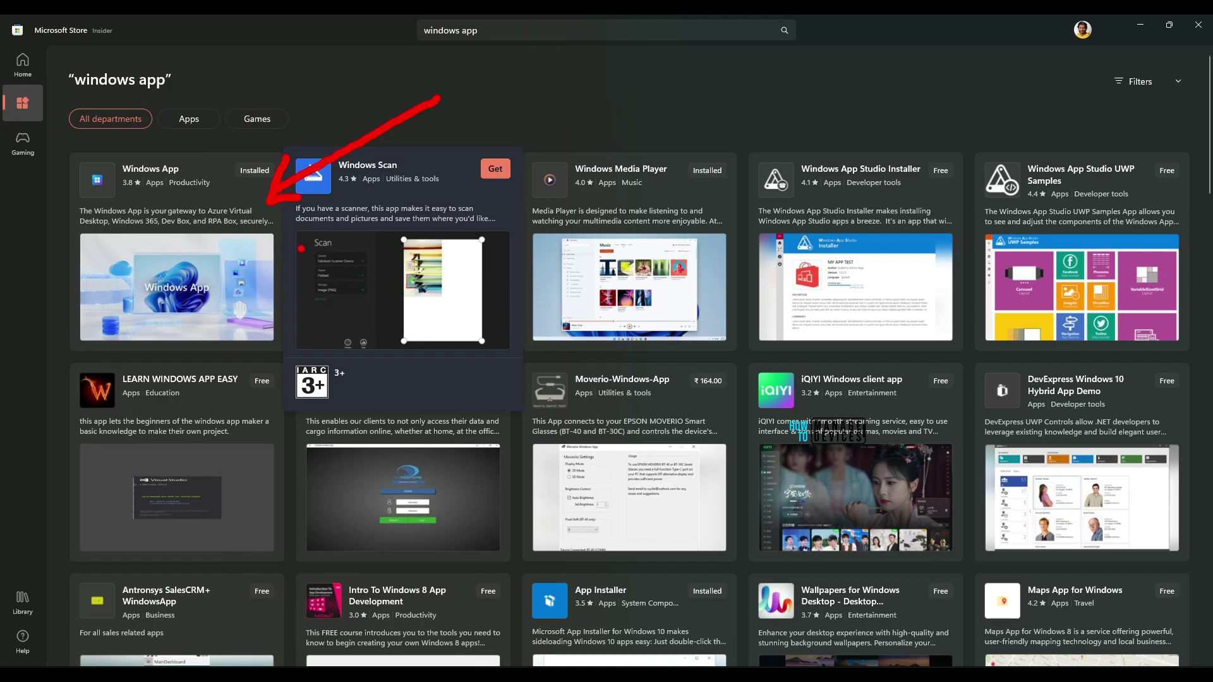
{"action": "key", "text": "Escape"}
{"action": "mouse_move", "coordinate": [177, 253]}
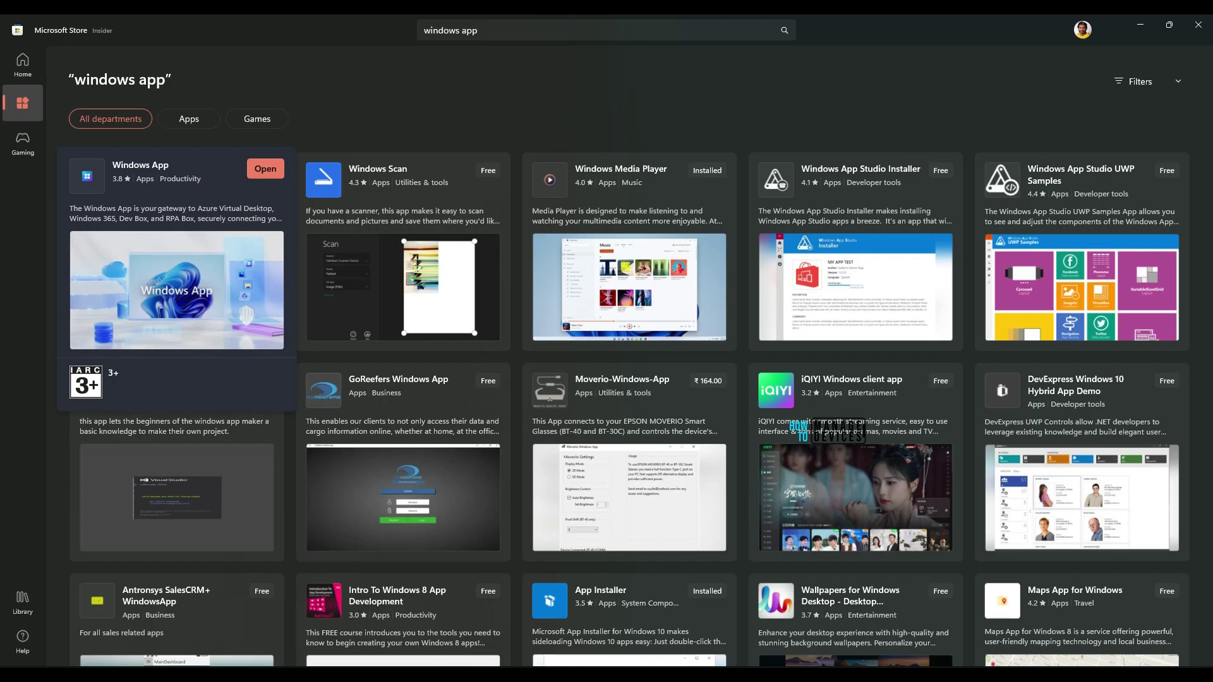
{"action": "left_click", "coordinate": [176, 278]}
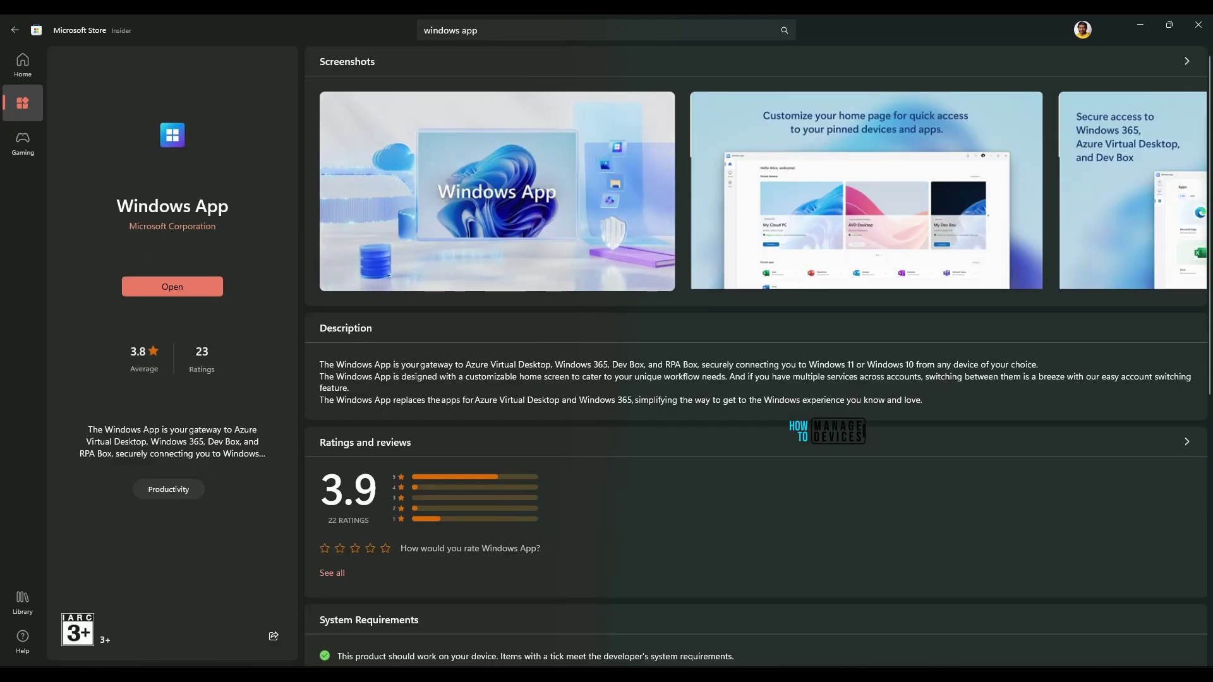
Step: Compare the Windows App's installed version on its Store page with the version listed for Windows 365 in Settings
{"action": "scroll", "coordinate": [755, 353], "scroll_direction": "down", "scroll_amount": 5}
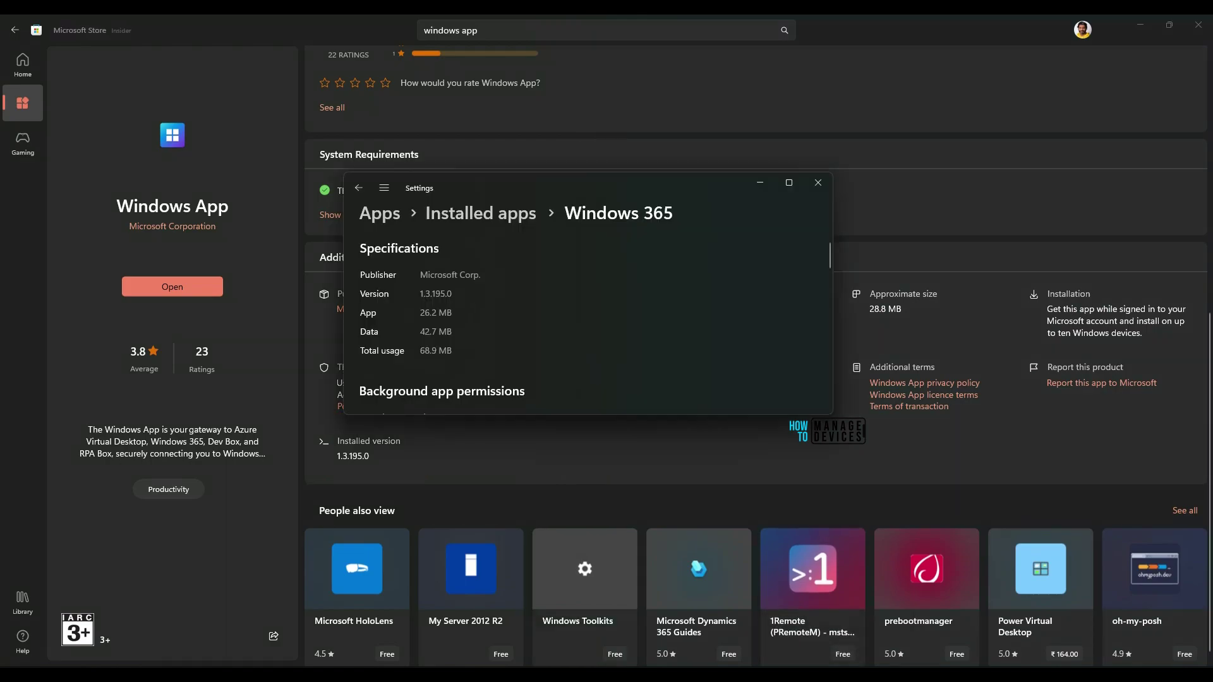
{"action": "left_click_drag", "start_coordinate": [605, 183], "coordinate": [901, 296]}
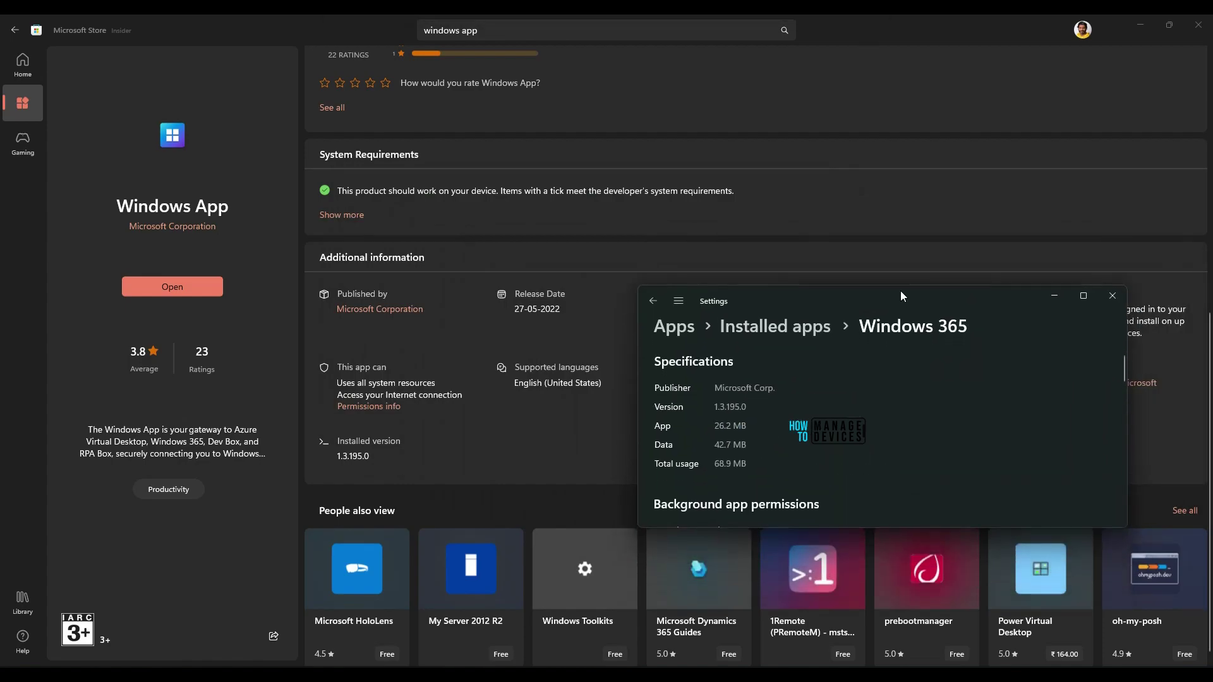
{"action": "key", "text": "ctrl+2"}
{"action": "left_click_drag", "start_coordinate": [856, 351], "coordinate": [986, 352]}
{"action": "mouse_move", "coordinate": [221, 178]}
{"action": "left_mouse_down"}
{"action": "mouse_move", "coordinate": [115, 173]}
{"action": "mouse_move", "coordinate": [252, 241]}
{"action": "mouse_move", "coordinate": [191, 171]}
{"action": "left_mouse_up"}
{"action": "left_click_drag", "start_coordinate": [979, 244], "coordinate": [894, 349]}
{"action": "left_click_drag", "start_coordinate": [877, 288], "coordinate": [940, 364]}
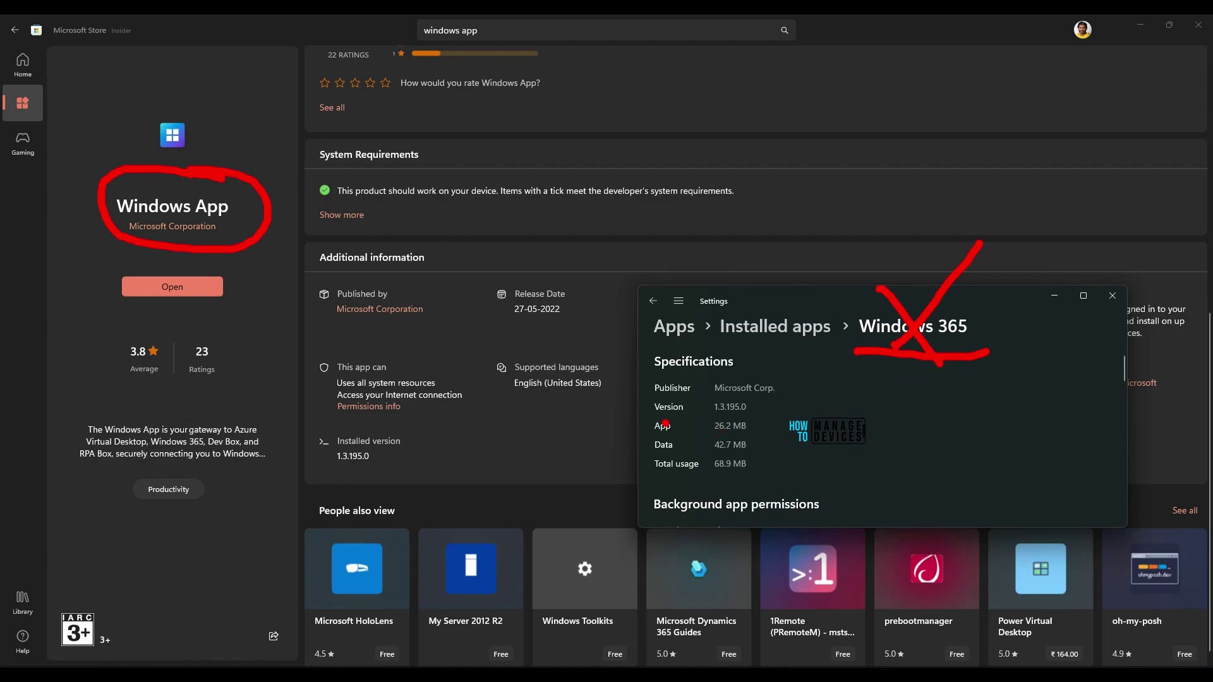
{"action": "mouse_move", "coordinate": [324, 471]}
{"action": "left_mouse_down"}
{"action": "mouse_move", "coordinate": [367, 473]}
{"action": "mouse_move", "coordinate": [310, 431]}
{"action": "mouse_move", "coordinate": [298, 470]}
{"action": "left_mouse_up"}
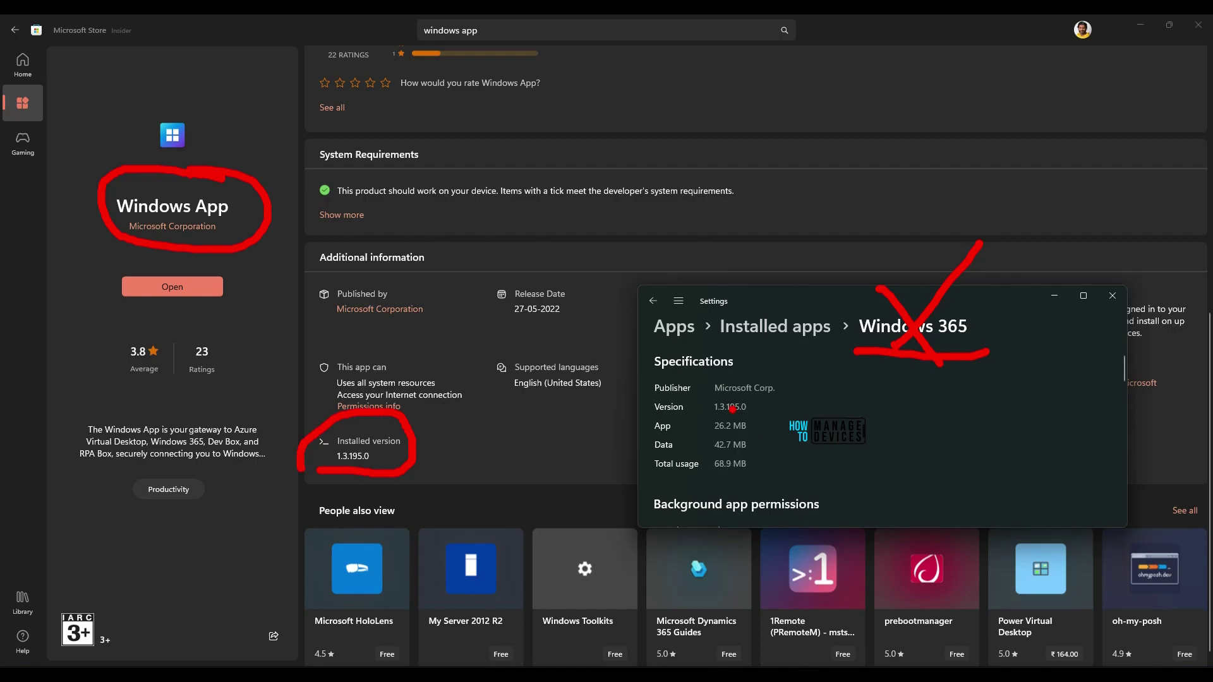
{"action": "mouse_move", "coordinate": [645, 420]}
{"action": "left_mouse_down"}
{"action": "mouse_move", "coordinate": [797, 408]}
{"action": "mouse_move", "coordinate": [616, 394]}
{"action": "mouse_move", "coordinate": [613, 431]}
{"action": "left_mouse_up"}
{"action": "left_click_drag", "start_coordinate": [976, 334], "coordinate": [1123, 319]}
{"action": "left_click_drag", "start_coordinate": [238, 215], "coordinate": [305, 204]}
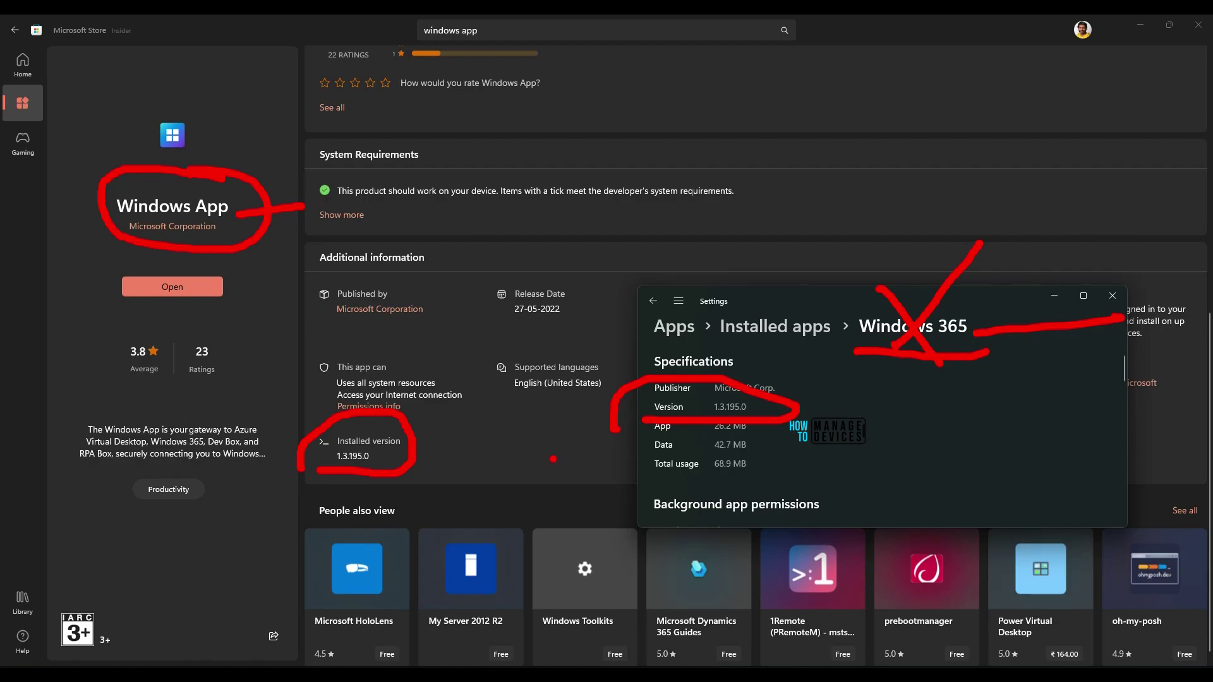
{"action": "key", "text": "Escape"}
Step: Uninstall the Windows 365 app from its page in Settings and confirm the removal
{"action": "scroll", "coordinate": [882, 411], "scroll_direction": "down", "scroll_amount": 10}
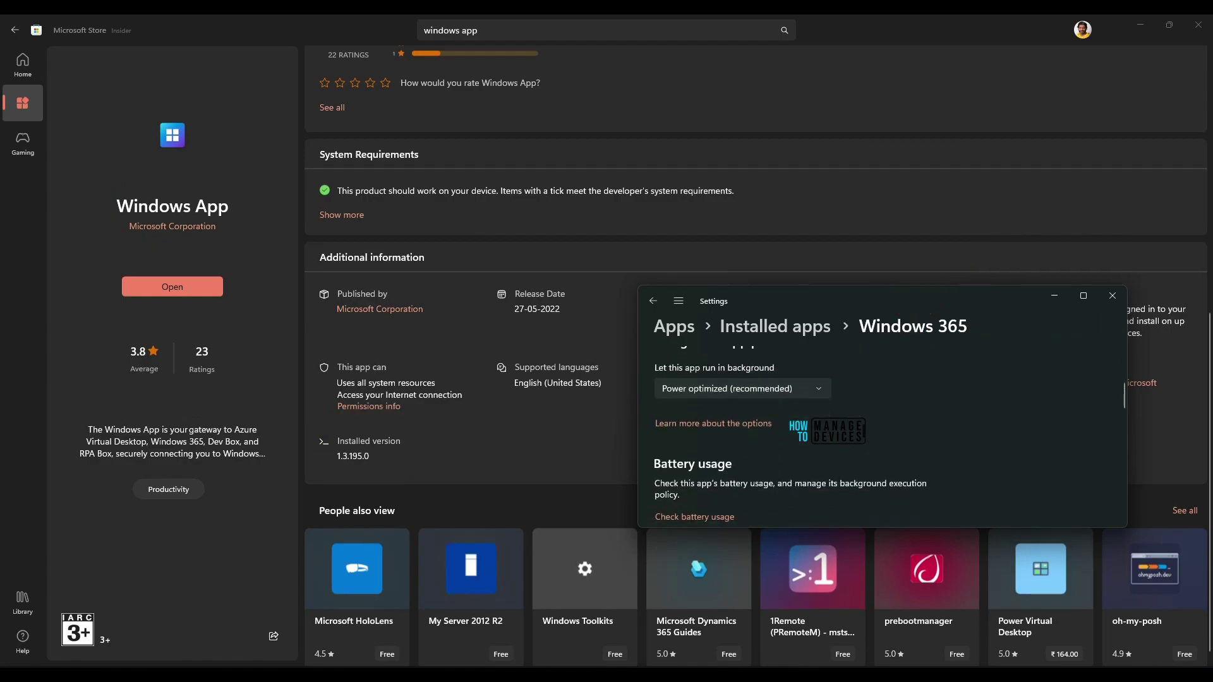
{"action": "scroll", "coordinate": [882, 410], "scroll_direction": "down", "scroll_amount": 2}
{"action": "left_click", "coordinate": [682, 439]}
{"action": "left_click", "coordinate": [790, 405]}
{"action": "key", "text": "Return"}
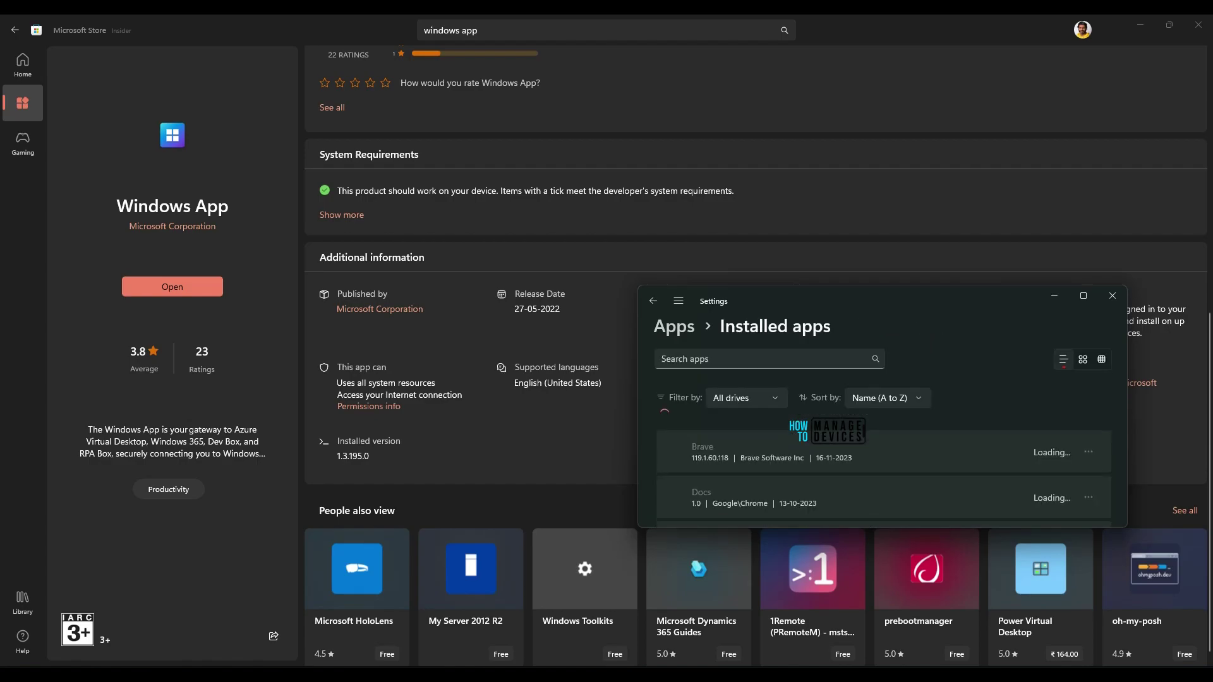
Step: Search the installed apps for "windows" to check for the uninstalled app, and close Settings
{"action": "type", "text": "windows"}
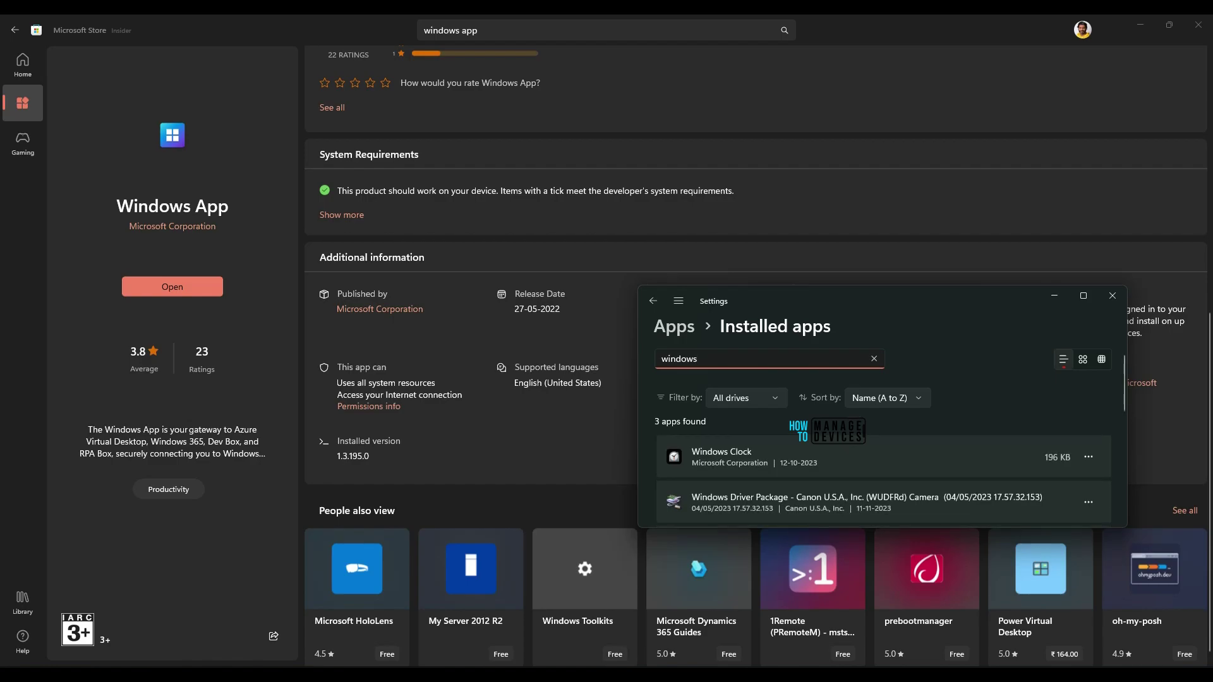
{"action": "scroll", "coordinate": [882, 438], "scroll_direction": "down", "scroll_amount": 2}
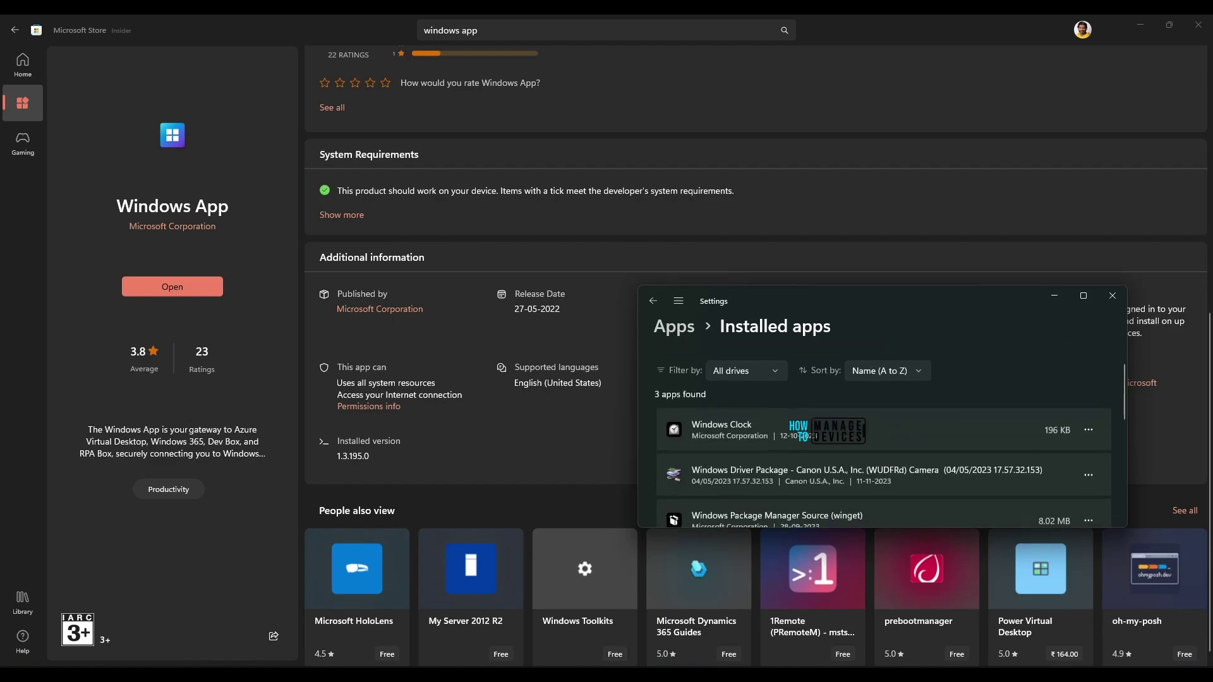
{"action": "scroll", "coordinate": [881, 438], "scroll_direction": "up", "scroll_amount": 2}
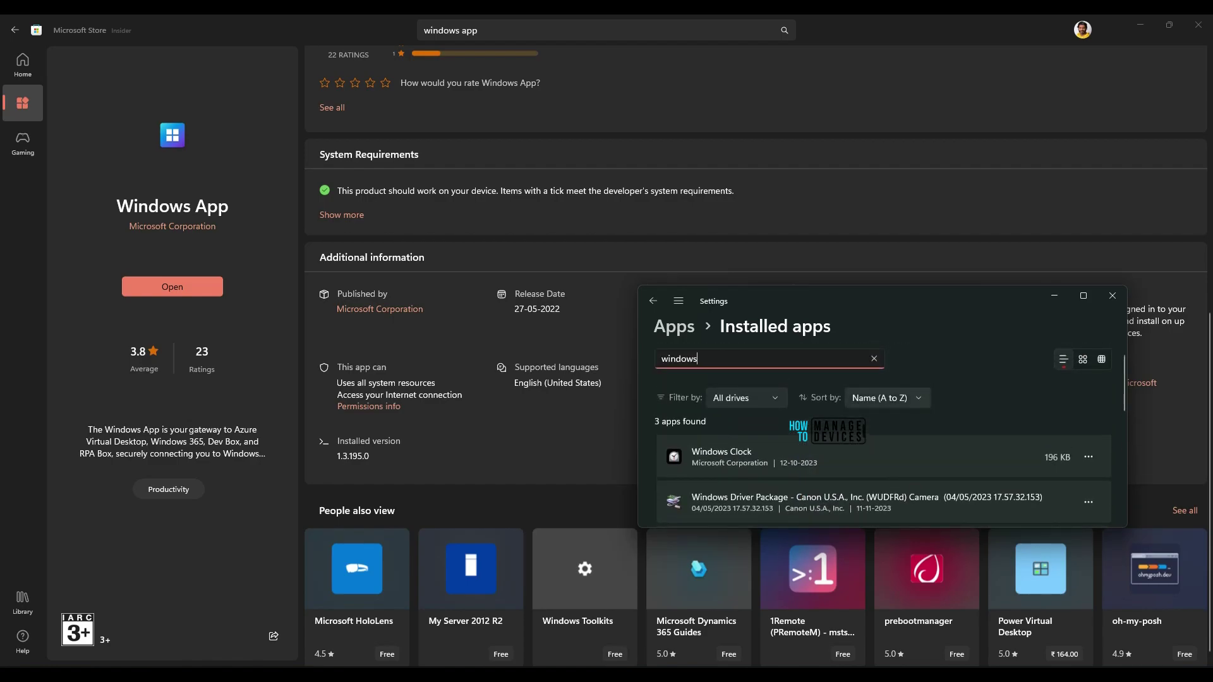
{"action": "left_click", "coordinate": [1112, 296]}
Step: Recheck the Windows App's Store listing by searching for "windows app" from the home page, and close the Store
{"action": "left_click", "coordinate": [23, 64]}
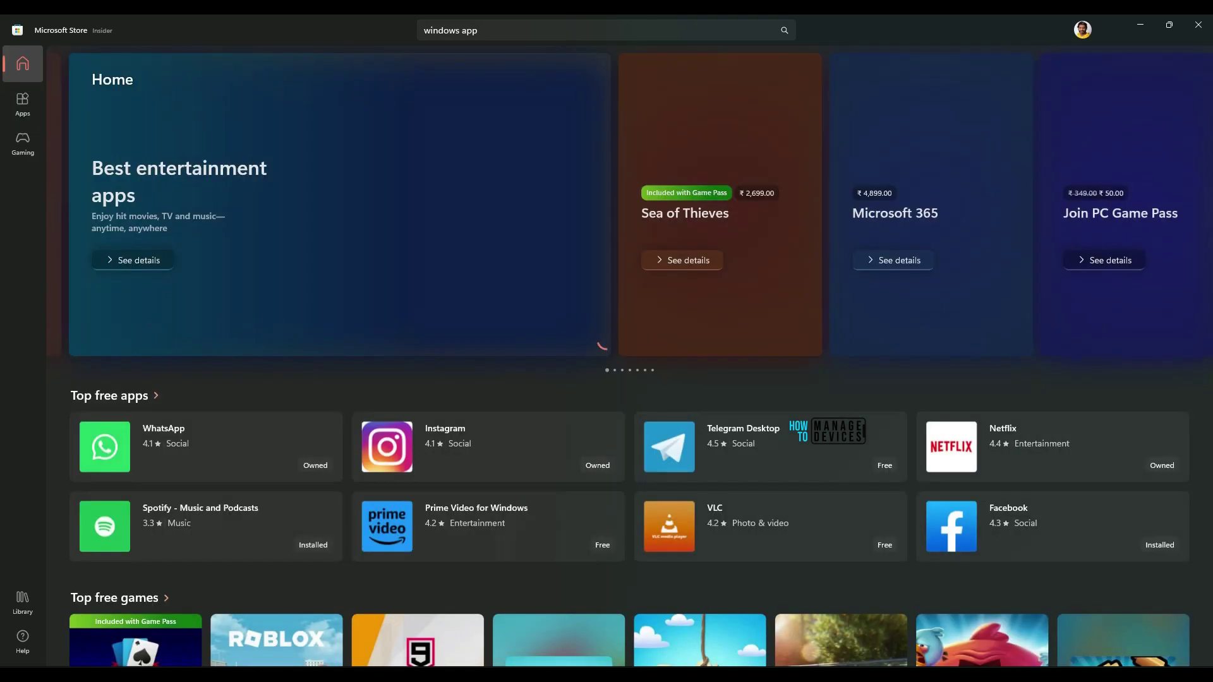
{"action": "left_click", "coordinate": [518, 30]}
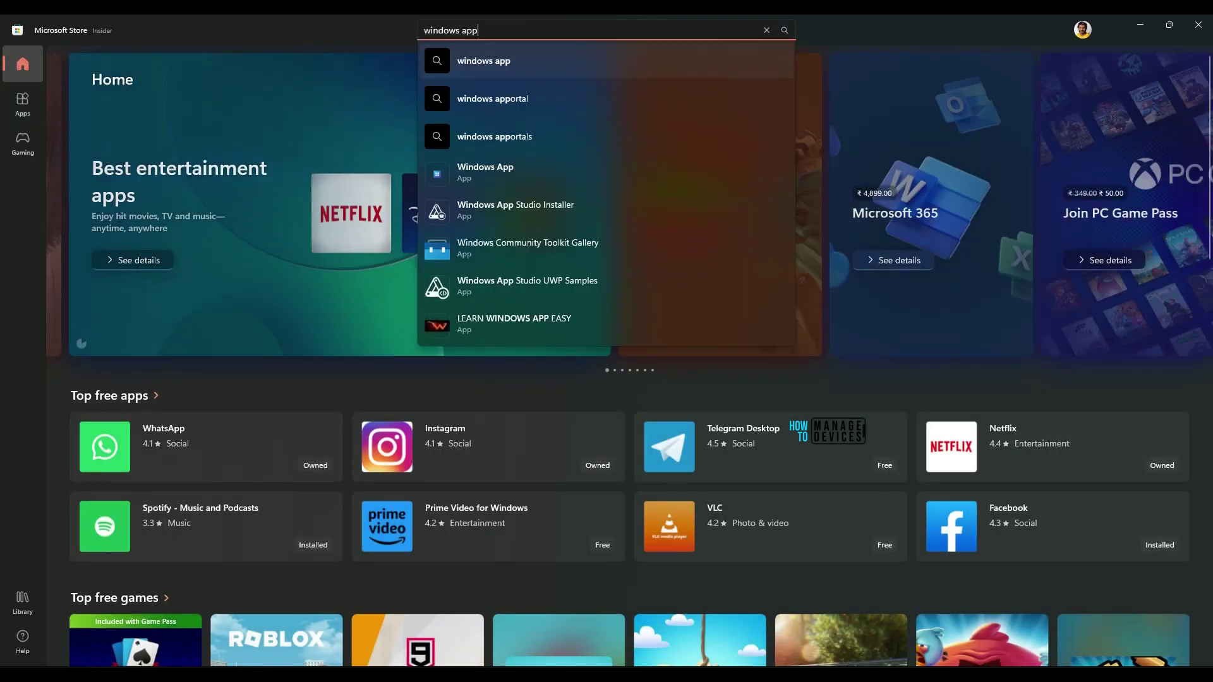
{"action": "left_click", "coordinate": [505, 61]}
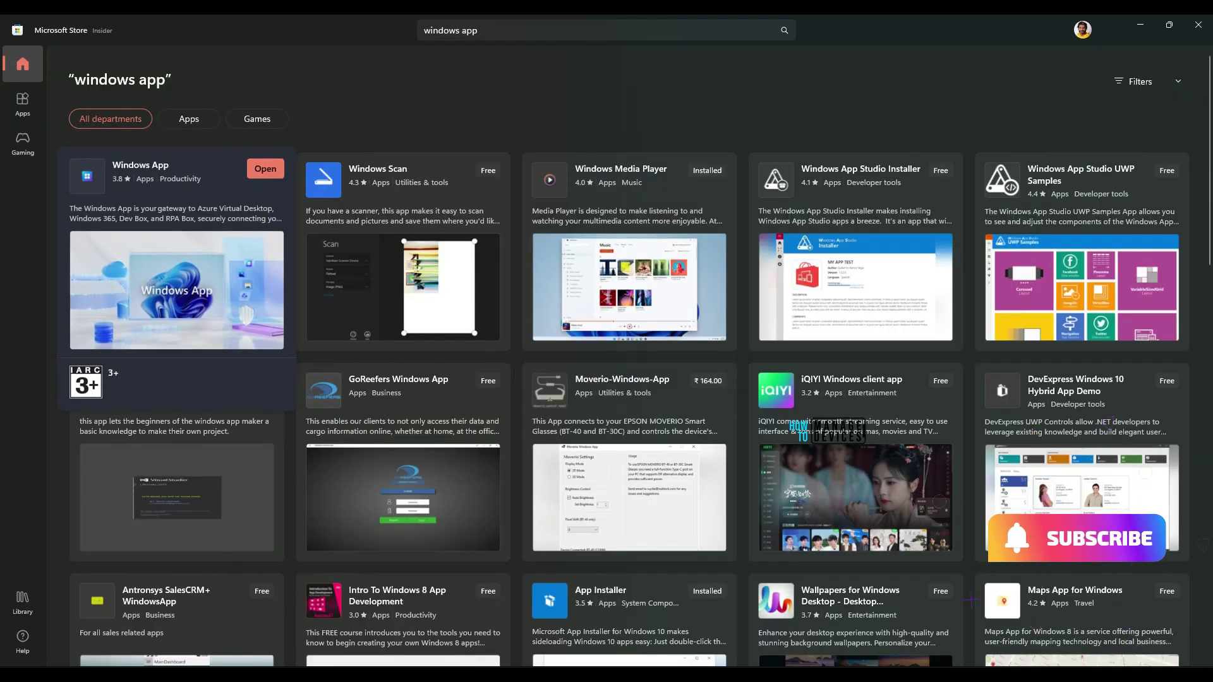
{"action": "left_click", "coordinate": [177, 278]}
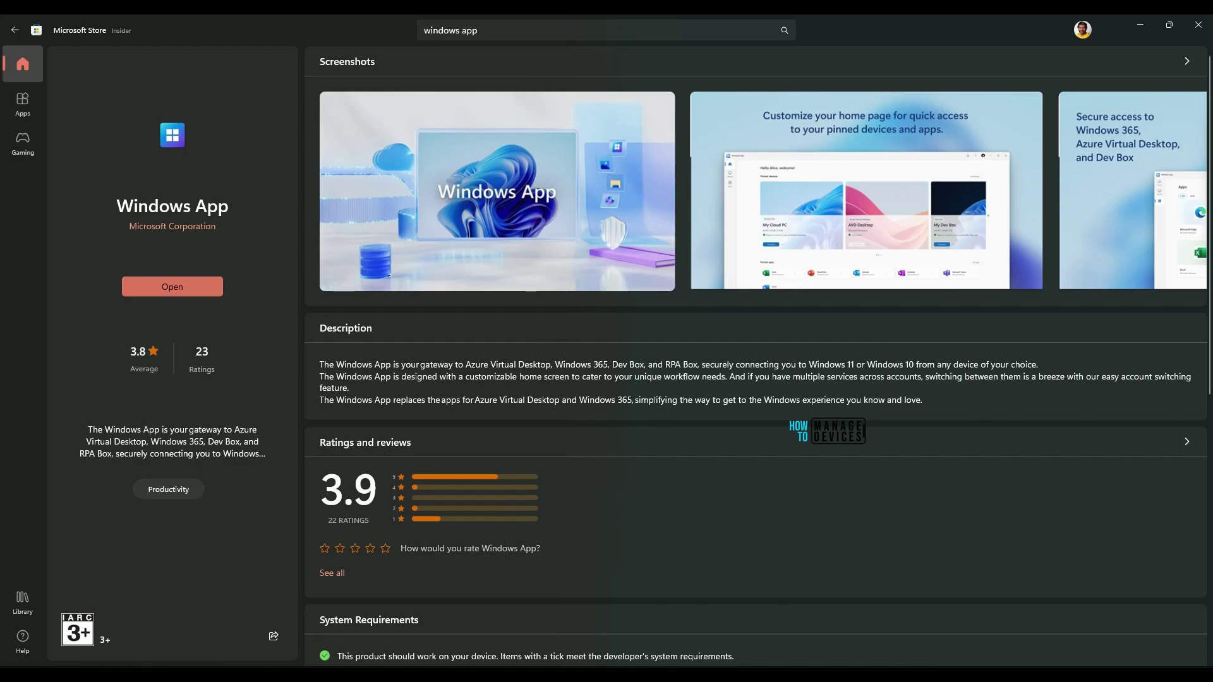
{"action": "left_click", "coordinate": [1198, 24]}
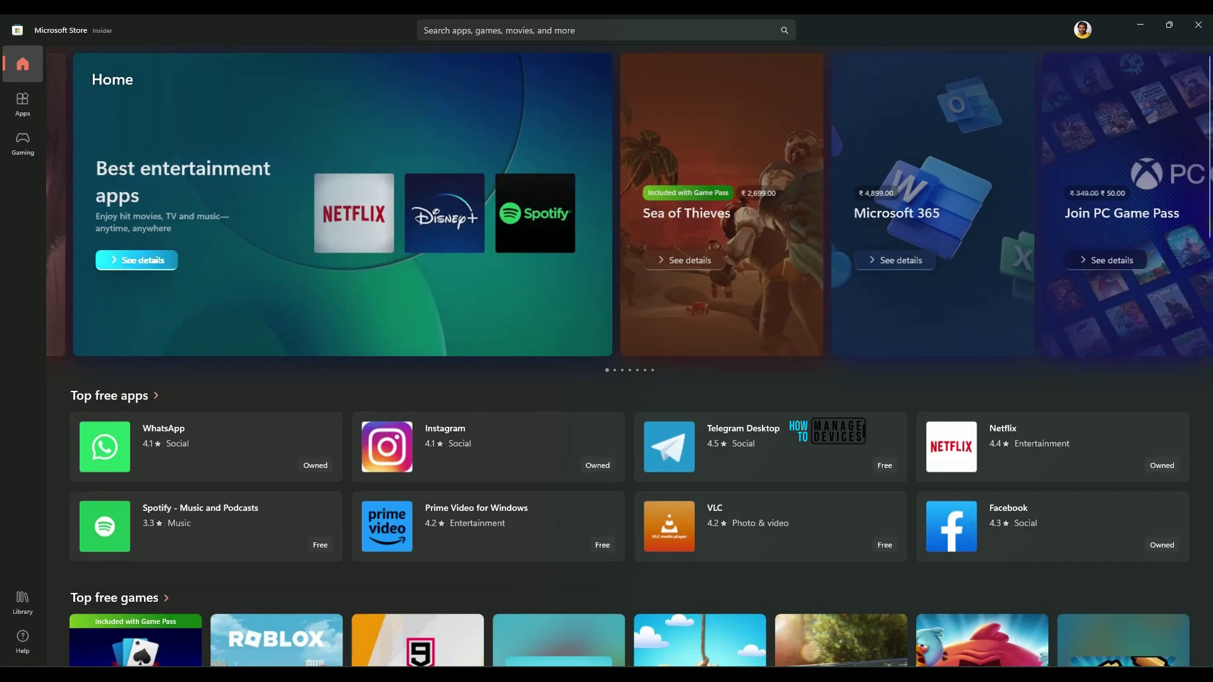
Step: Search the reopened Microsoft Store for "windows app" and open the Windows App product page
{"action": "left_click", "coordinate": [568, 31]}
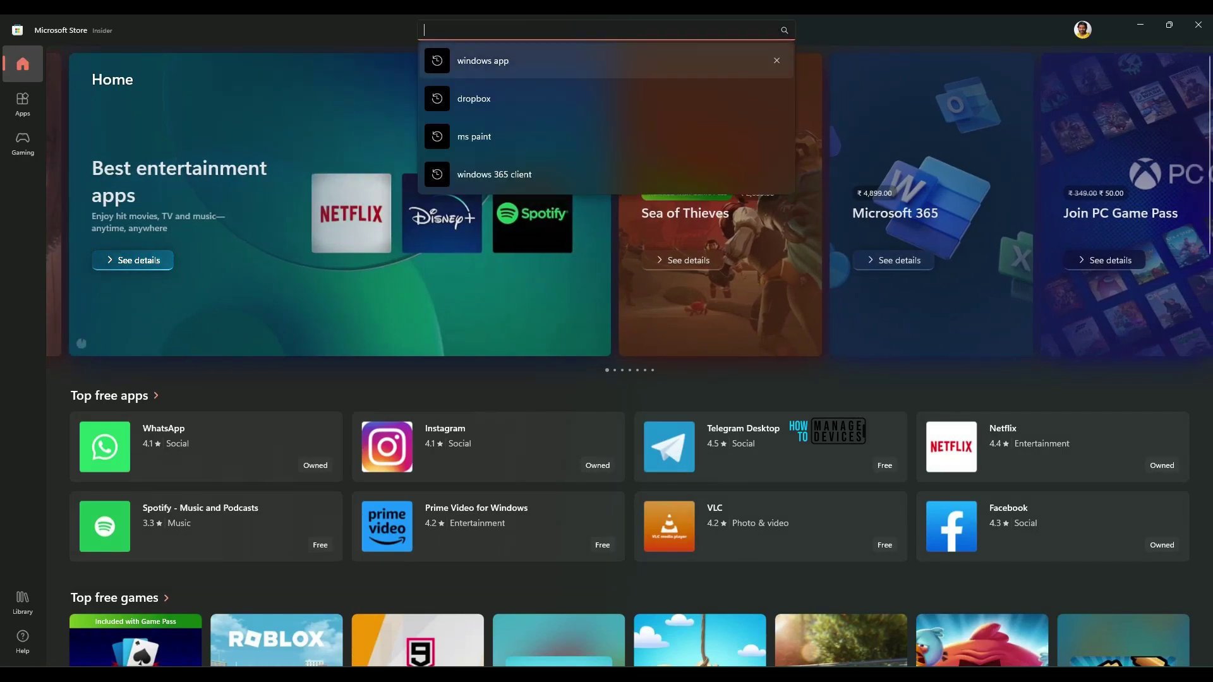
{"action": "left_click", "coordinate": [483, 61]}
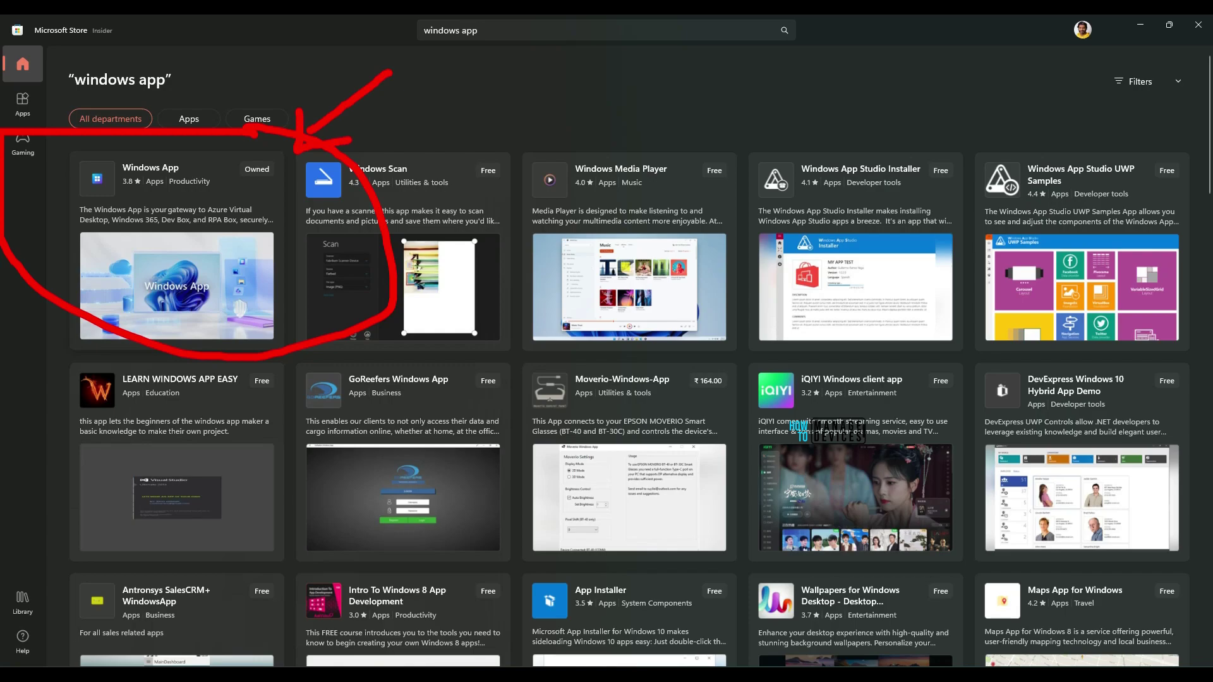
{"action": "left_click", "coordinate": [235, 196]}
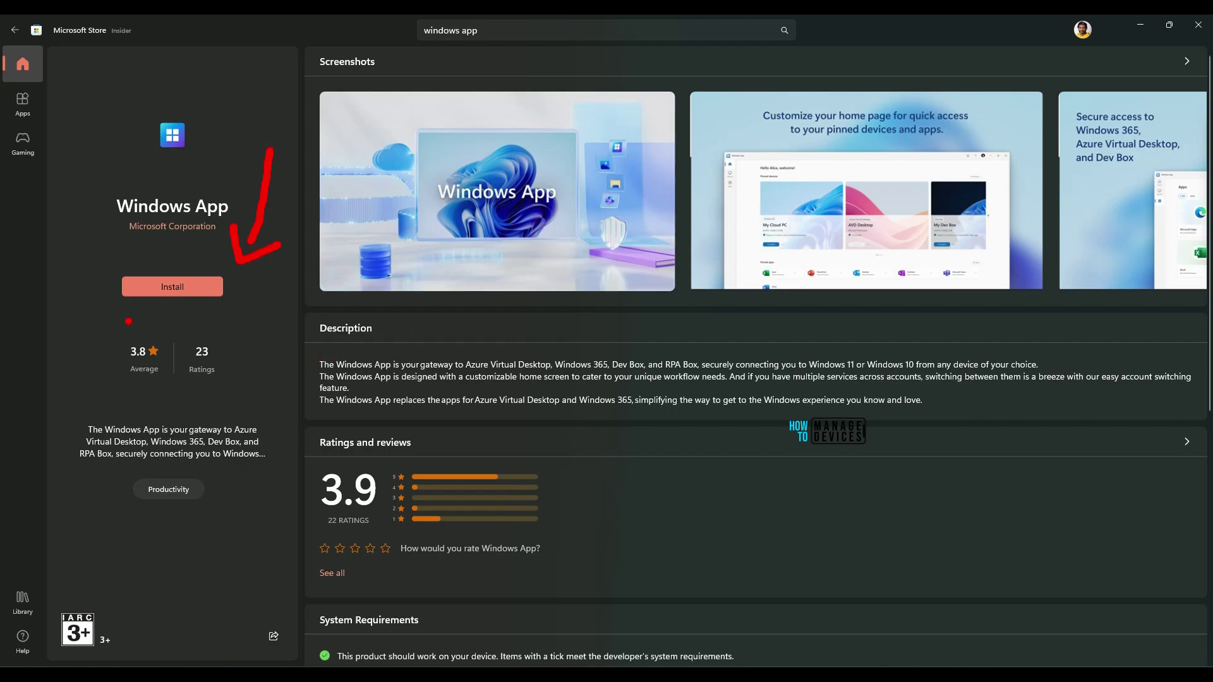
Step: Install the Windows App from its Store page and launch it
{"action": "left_click", "coordinate": [177, 292]}
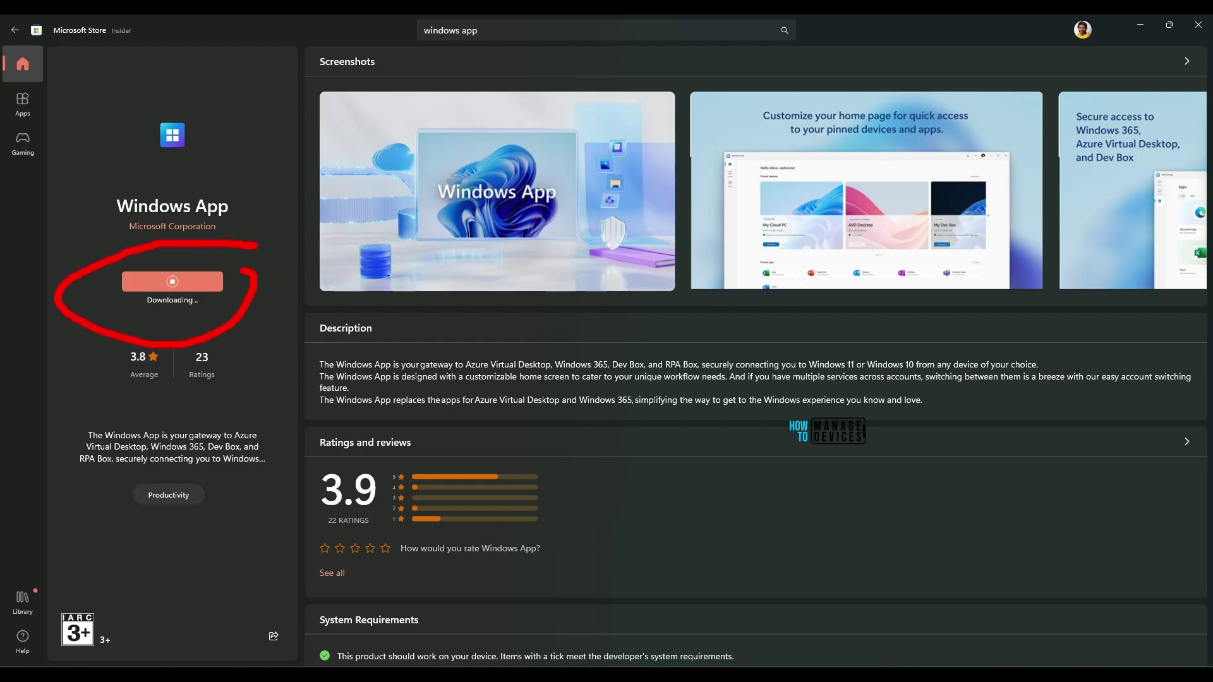
{"action": "left_click", "coordinate": [171, 287]}
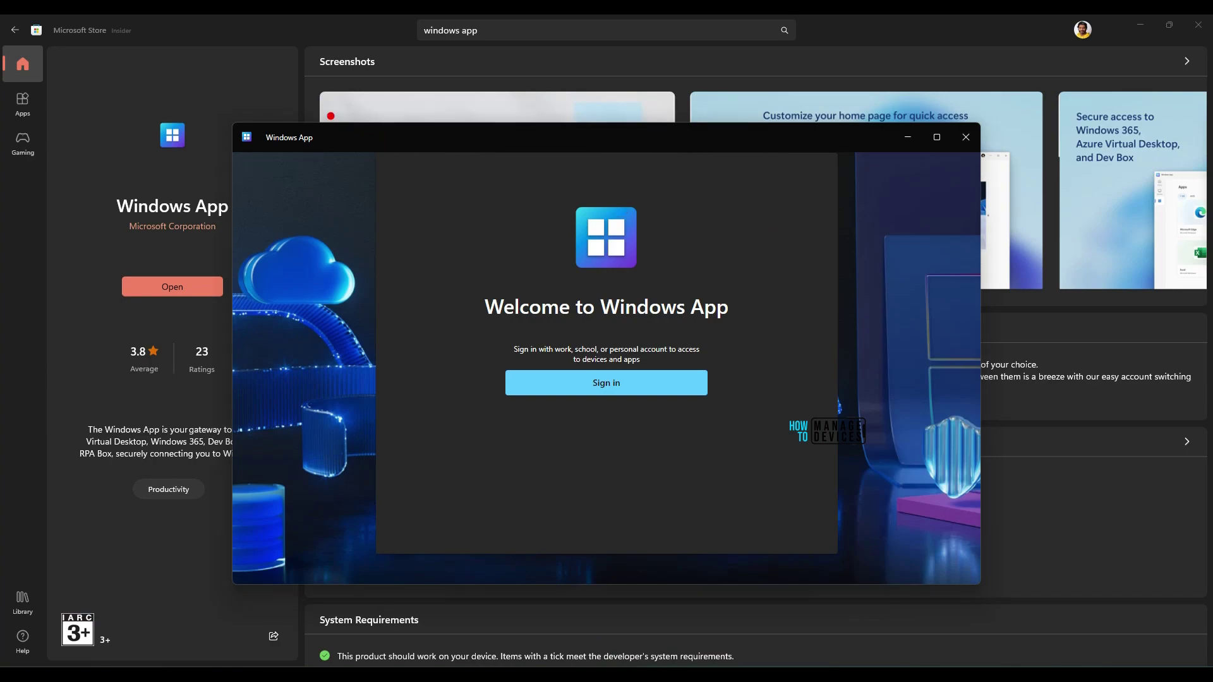
{"action": "left_click_drag", "start_coordinate": [255, 55], "coordinate": [267, 98]}
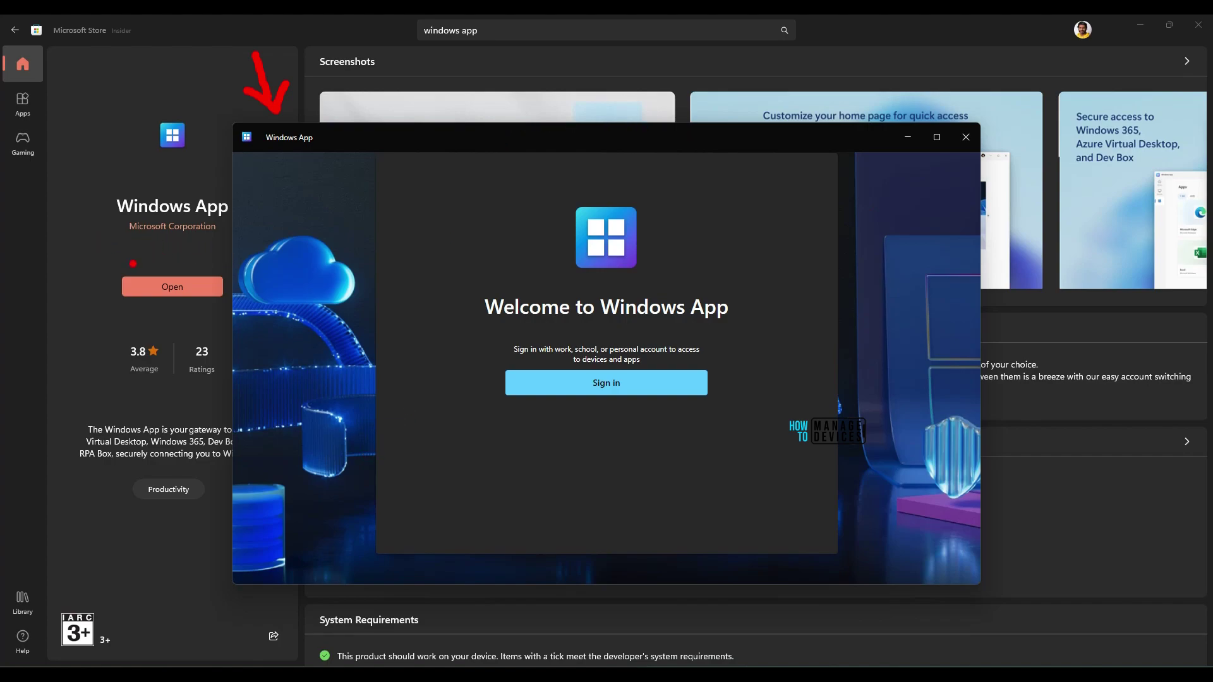
{"action": "left_click_drag", "start_coordinate": [121, 255], "coordinate": [222, 255]}
{"action": "left_click_drag", "start_coordinate": [123, 171], "coordinate": [191, 155]}
{"action": "key", "text": "Escape"}
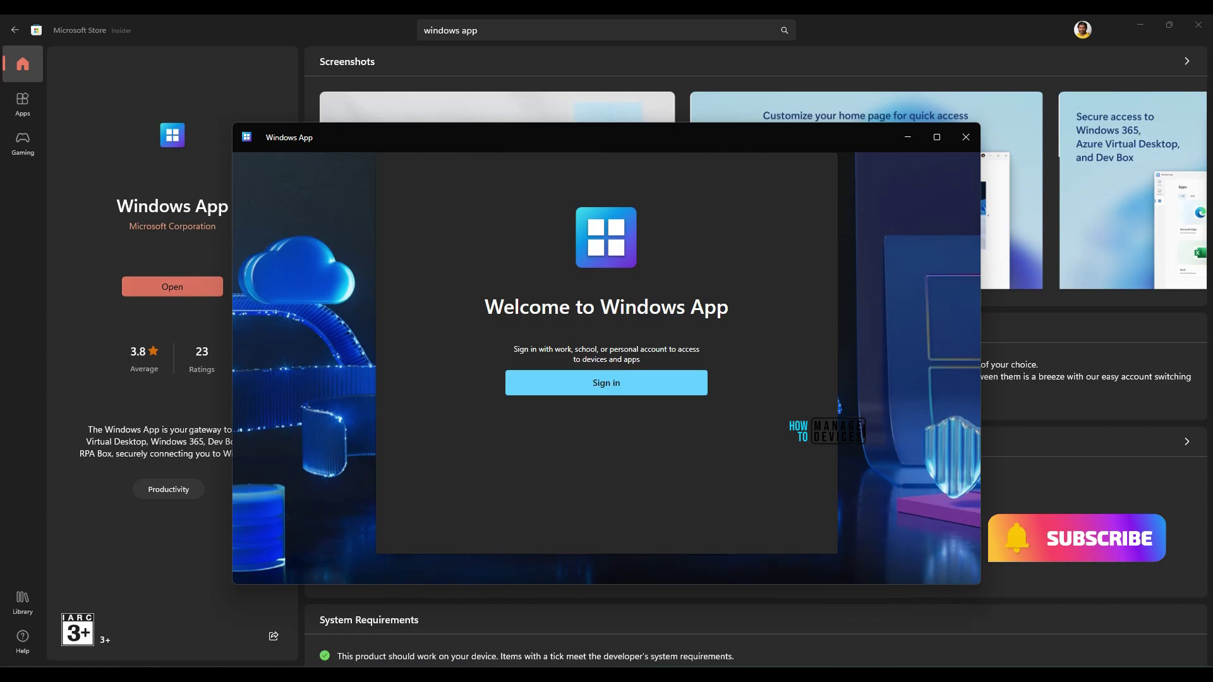
Step: Minimize the Windows App and look through the four product screenshots on its Store page
{"action": "left_click", "coordinate": [908, 138]}
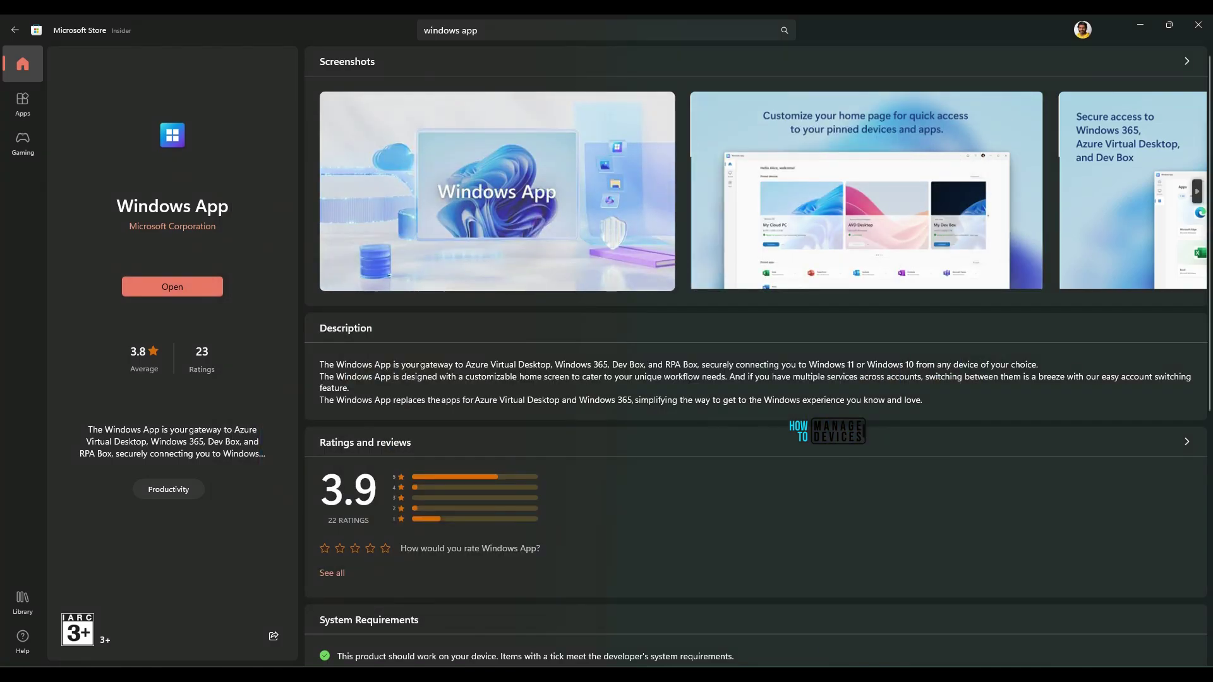
{"action": "left_click", "coordinate": [505, 192]}
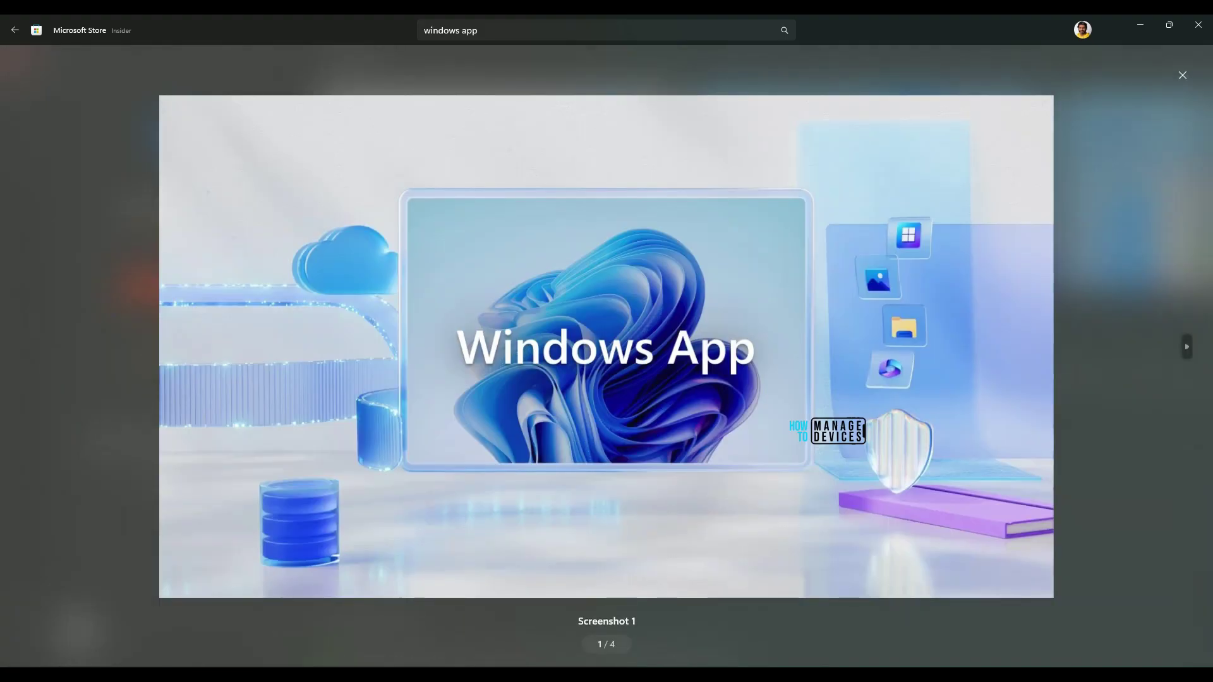
{"action": "key", "text": "Right"}
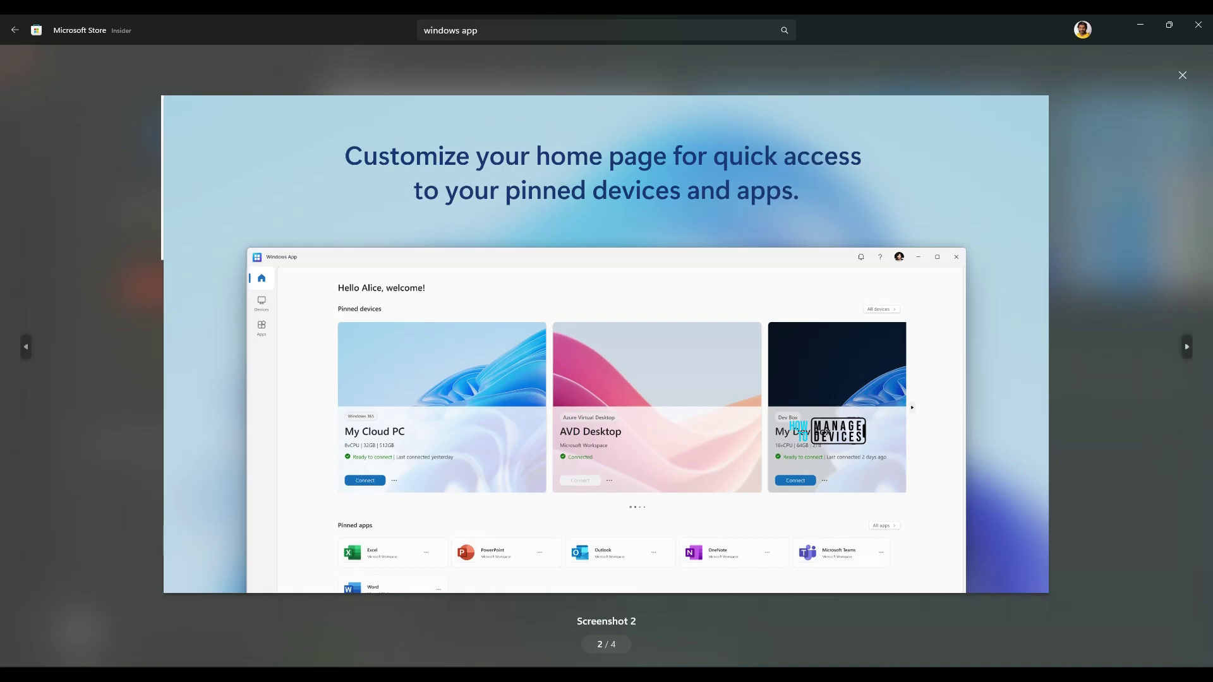
{"action": "mouse_move", "coordinate": [231, 120]}
{"action": "left_mouse_down"}
{"action": "mouse_move", "coordinate": [211, 120]}
{"action": "mouse_move", "coordinate": [142, 220]}
{"action": "mouse_move", "coordinate": [292, 293]}
{"action": "mouse_move", "coordinate": [472, 282]}
{"action": "mouse_move", "coordinate": [242, 138]}
{"action": "left_mouse_up"}
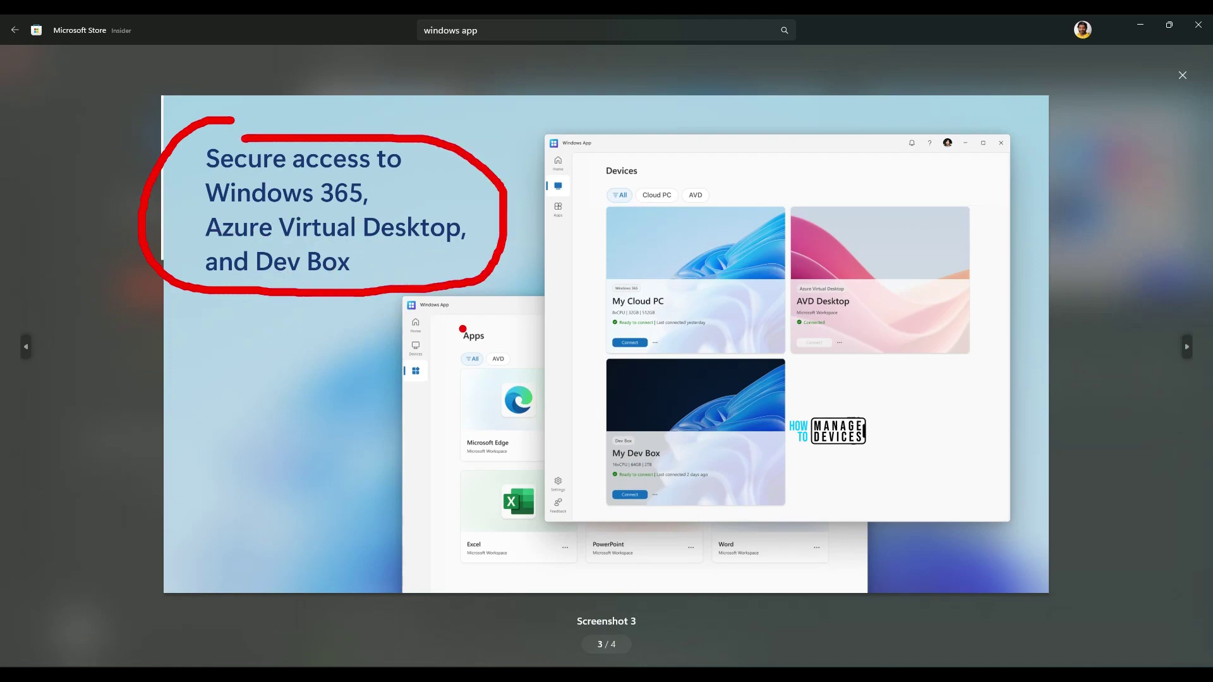
{"action": "mouse_move", "coordinate": [485, 351]}
{"action": "left_mouse_down"}
{"action": "mouse_move", "coordinate": [549, 323]}
{"action": "mouse_move", "coordinate": [547, 345]}
{"action": "left_mouse_up"}
{"action": "mouse_move", "coordinate": [925, 450]}
{"action": "left_mouse_down"}
{"action": "mouse_move", "coordinate": [894, 379]}
{"action": "mouse_move", "coordinate": [900, 361]}
{"action": "mouse_move", "coordinate": [926, 418]}
{"action": "mouse_move", "coordinate": [787, 441]}
{"action": "left_mouse_up"}
{"action": "left_click_drag", "start_coordinate": [815, 423], "coordinate": [812, 463]}
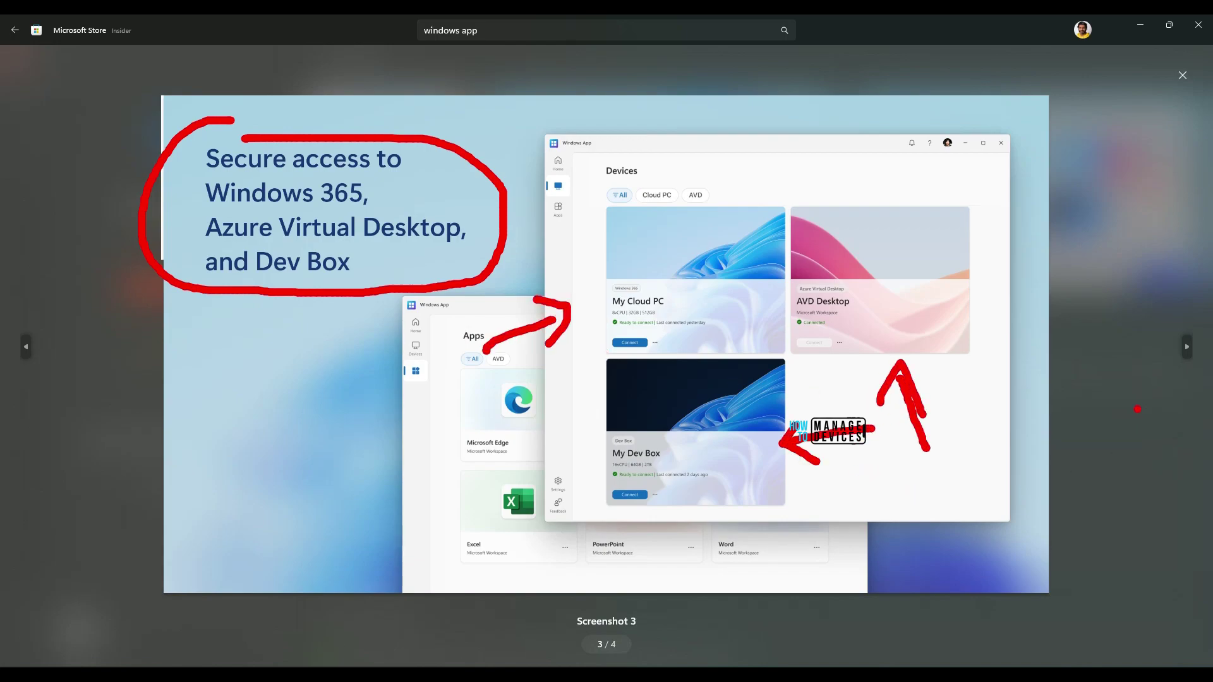
{"action": "key", "text": "Escape"}
{"action": "key", "text": "ctrl+2"}
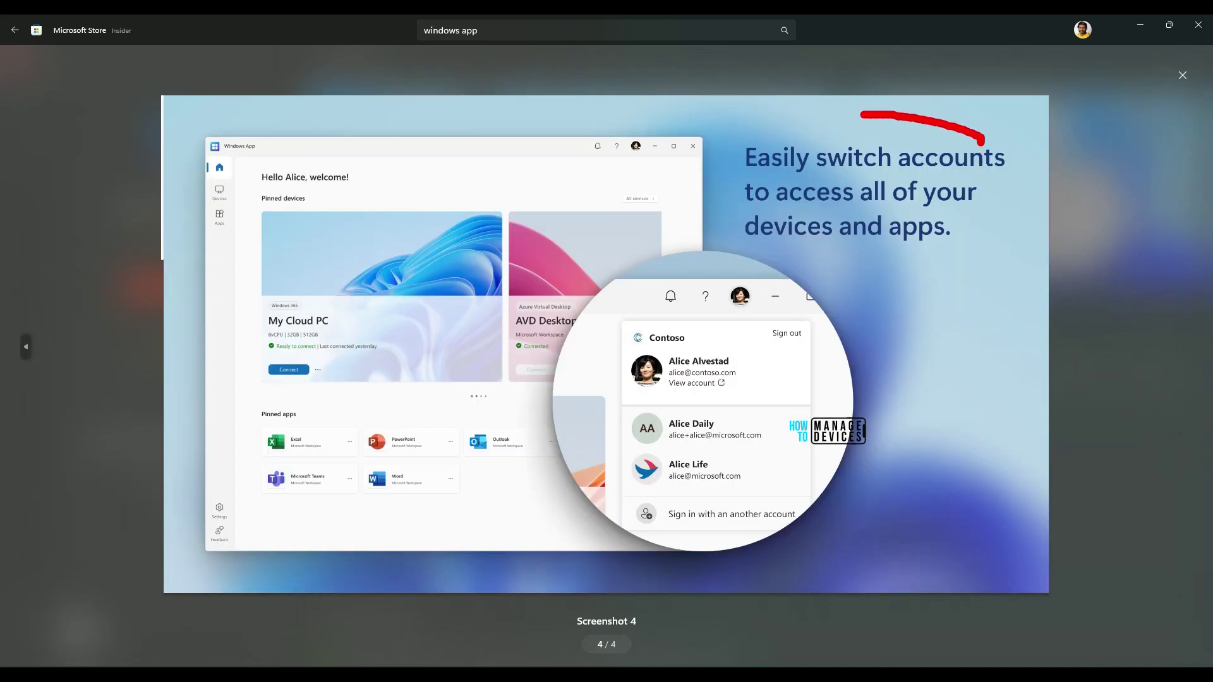
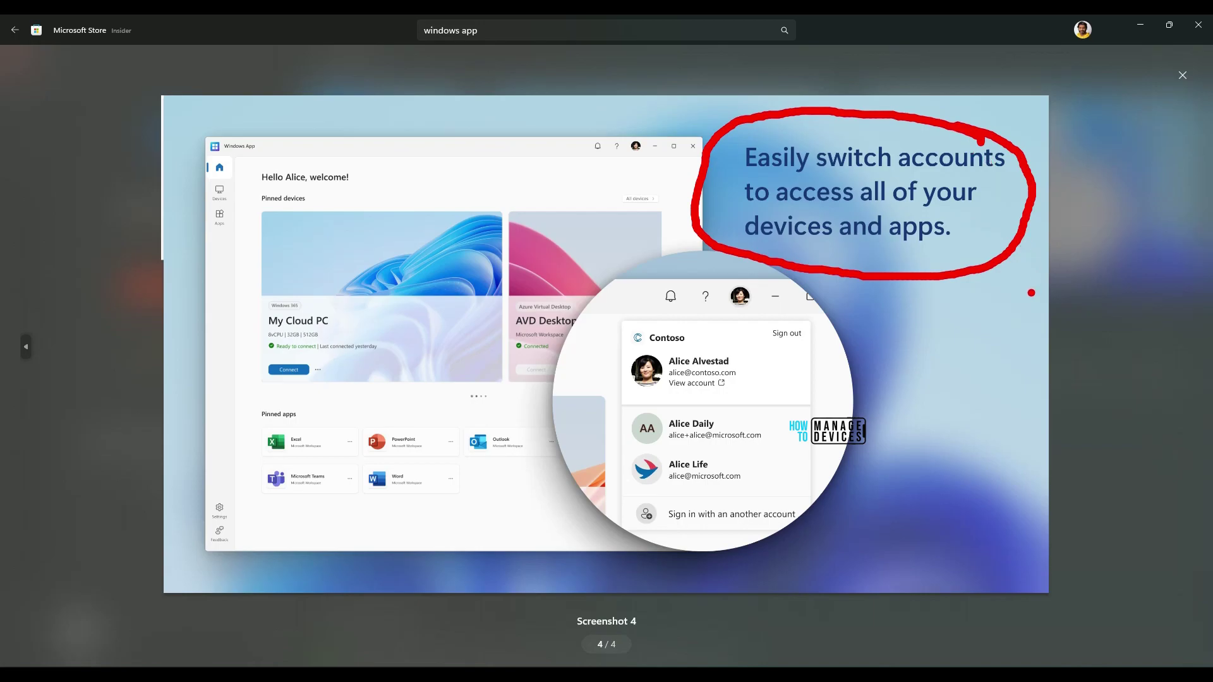
{"action": "mouse_move", "coordinate": [601, 209]}
{"action": "left_mouse_down"}
{"action": "mouse_move", "coordinate": [629, 156]}
{"action": "mouse_move", "coordinate": [648, 176]}
{"action": "left_mouse_up"}
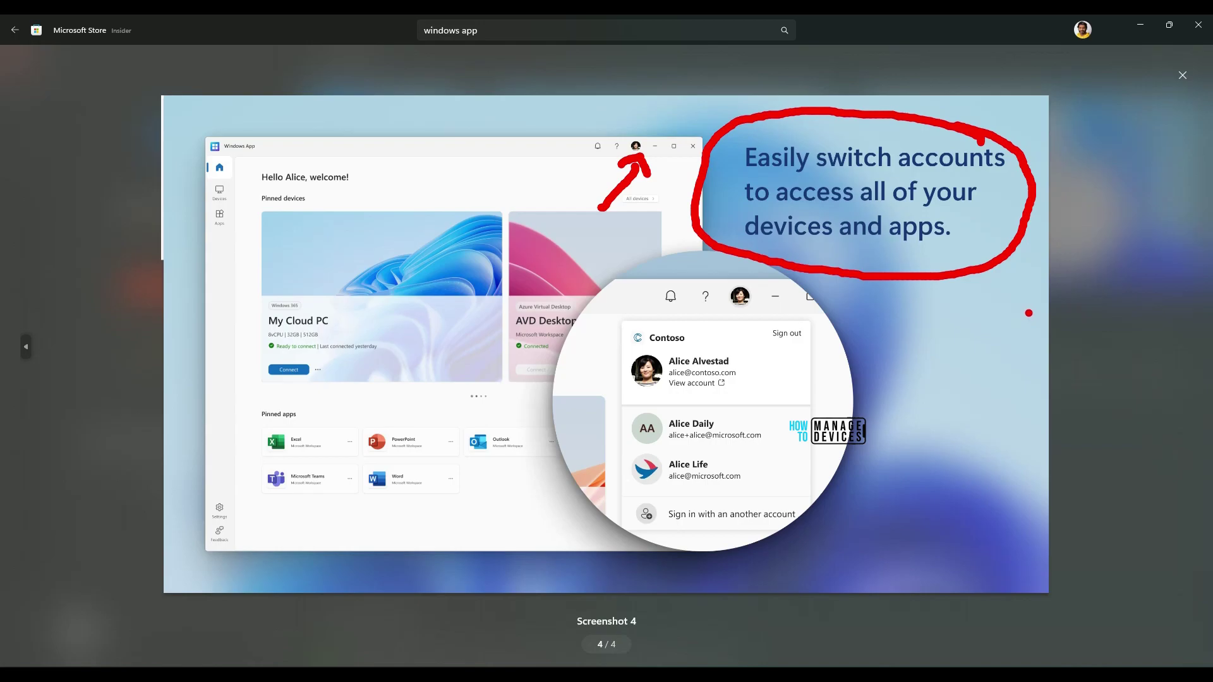
{"action": "key", "text": "Escape"}
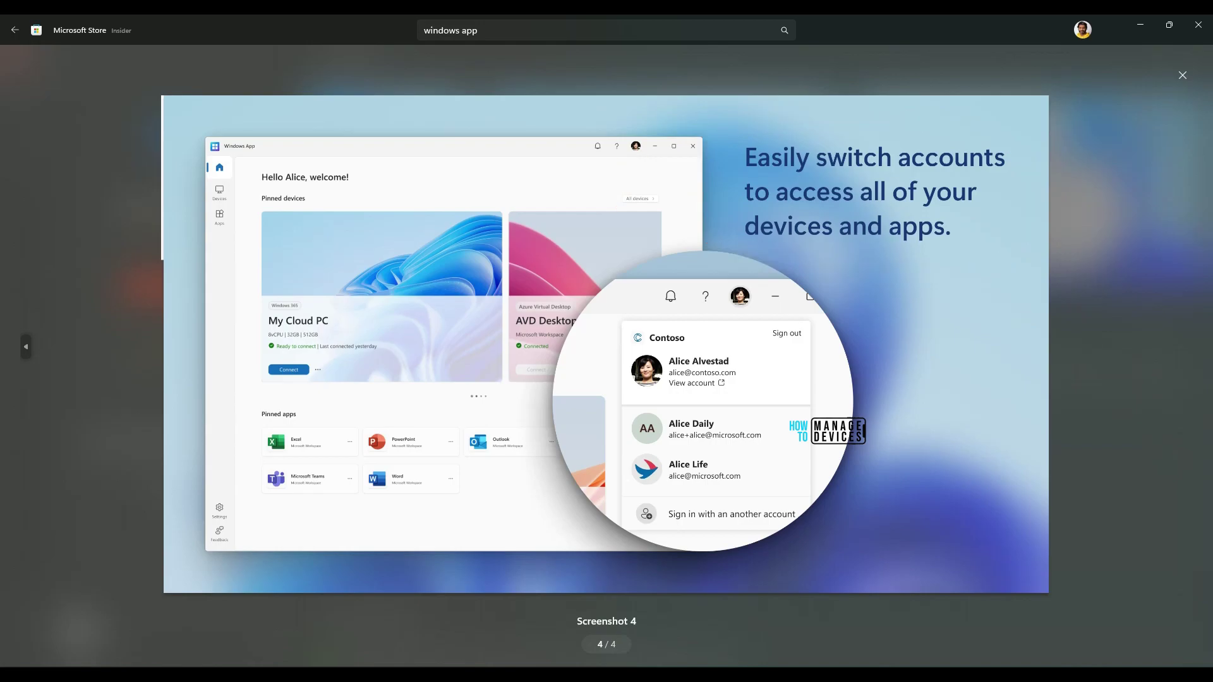
Step: Switch back to the Windows App and sign in from its welcome screen
{"action": "key", "text": "alt+Tab"}
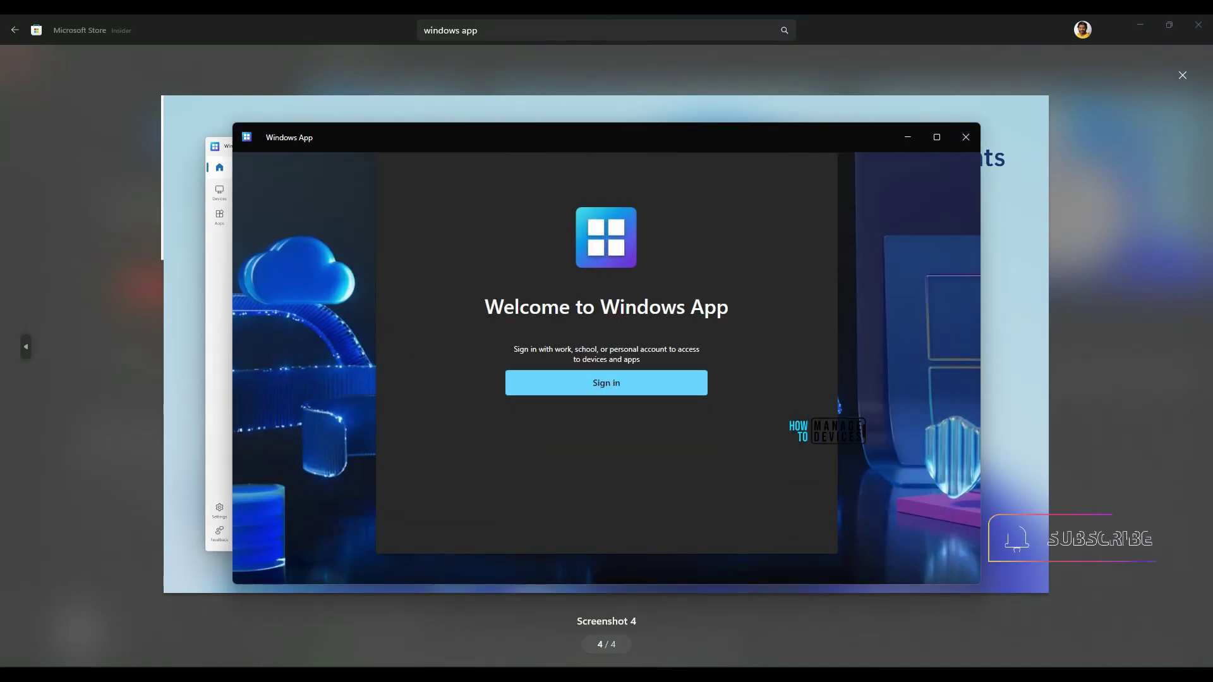
{"action": "left_click_drag", "start_coordinate": [434, 451], "coordinate": [343, 515]}
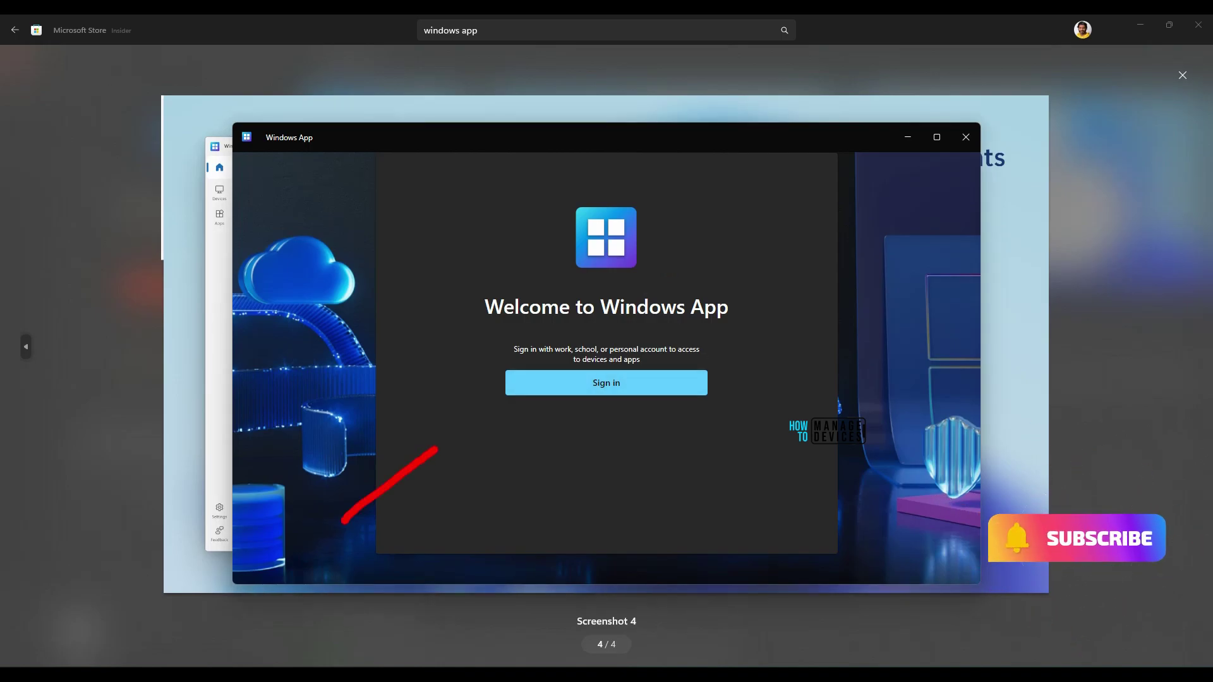
{"action": "left_click", "coordinate": [607, 383]}
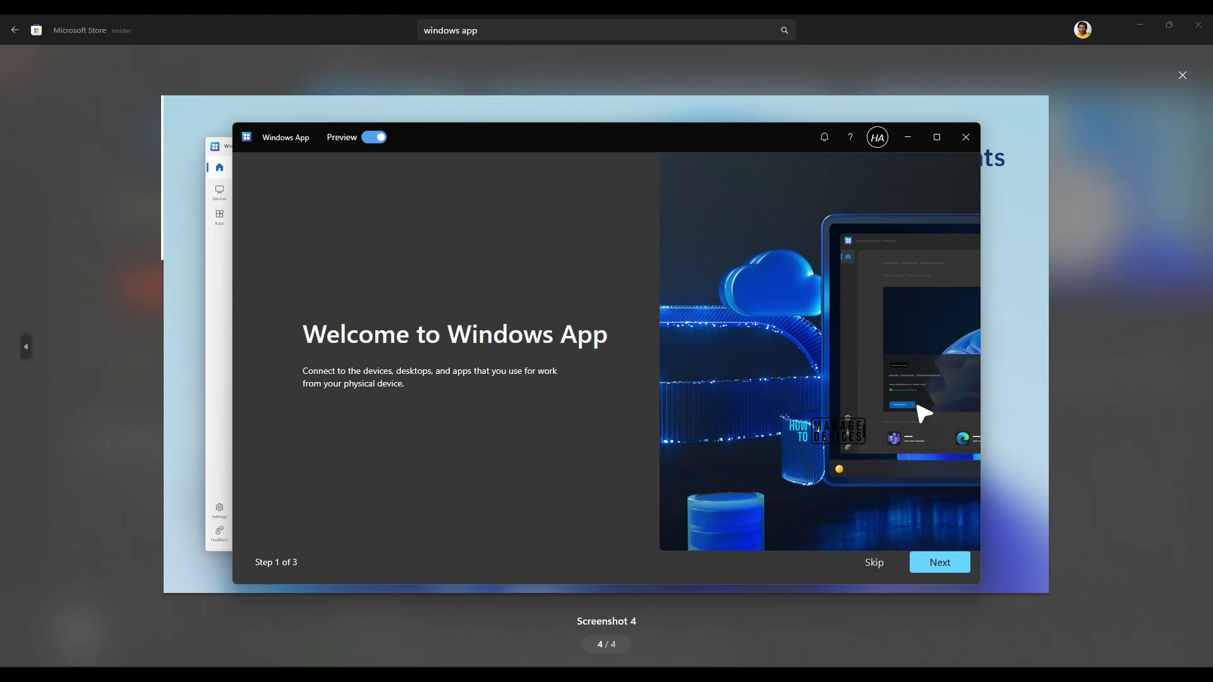
Step: Go through the three-step Windows App welcome tour and open the Devices page
{"action": "mouse_move", "coordinate": [133, 119]}
{"action": "left_mouse_down"}
{"action": "mouse_move", "coordinate": [172, 134]}
{"action": "mouse_move", "coordinate": [144, 179]}
{"action": "mouse_move", "coordinate": [224, 141]}
{"action": "left_mouse_up"}
{"action": "left_click_drag", "start_coordinate": [348, 65], "coordinate": [347, 112]}
{"action": "left_click_drag", "start_coordinate": [339, 102], "coordinate": [356, 107]}
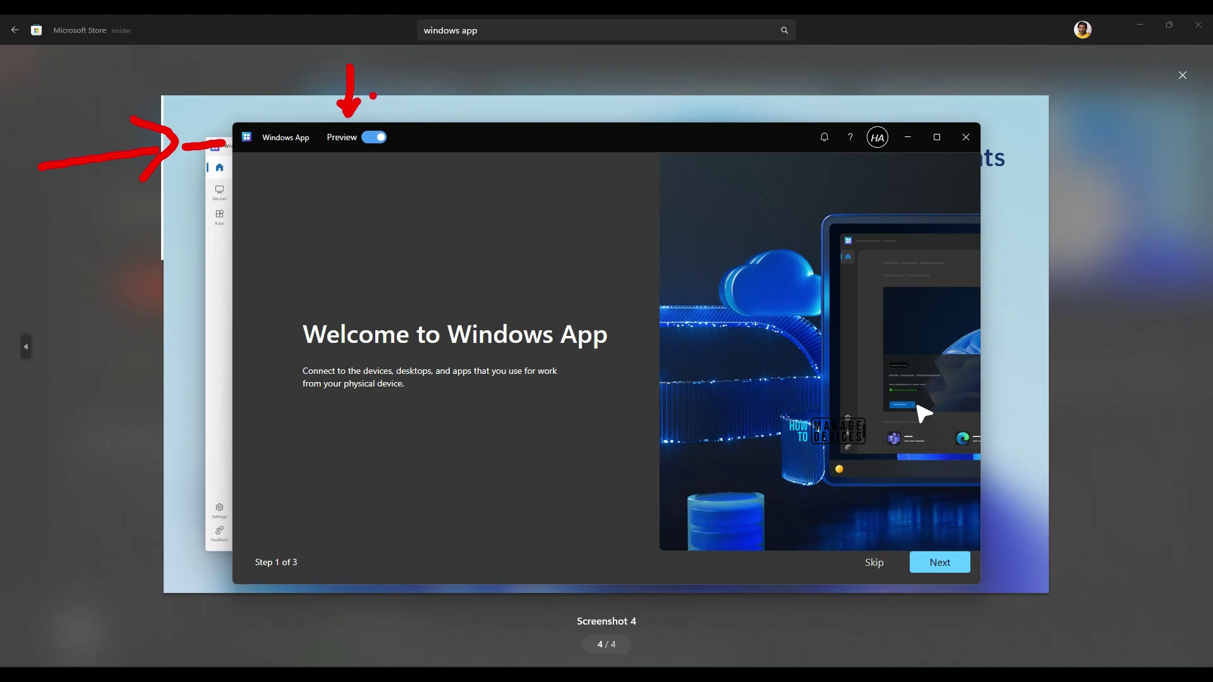
{"action": "mouse_move", "coordinate": [911, 45]}
{"action": "left_mouse_down"}
{"action": "mouse_move", "coordinate": [891, 104]}
{"action": "mouse_move", "coordinate": [910, 96]}
{"action": "mouse_move", "coordinate": [847, 133]}
{"action": "mouse_move", "coordinate": [901, 134]}
{"action": "left_mouse_up"}
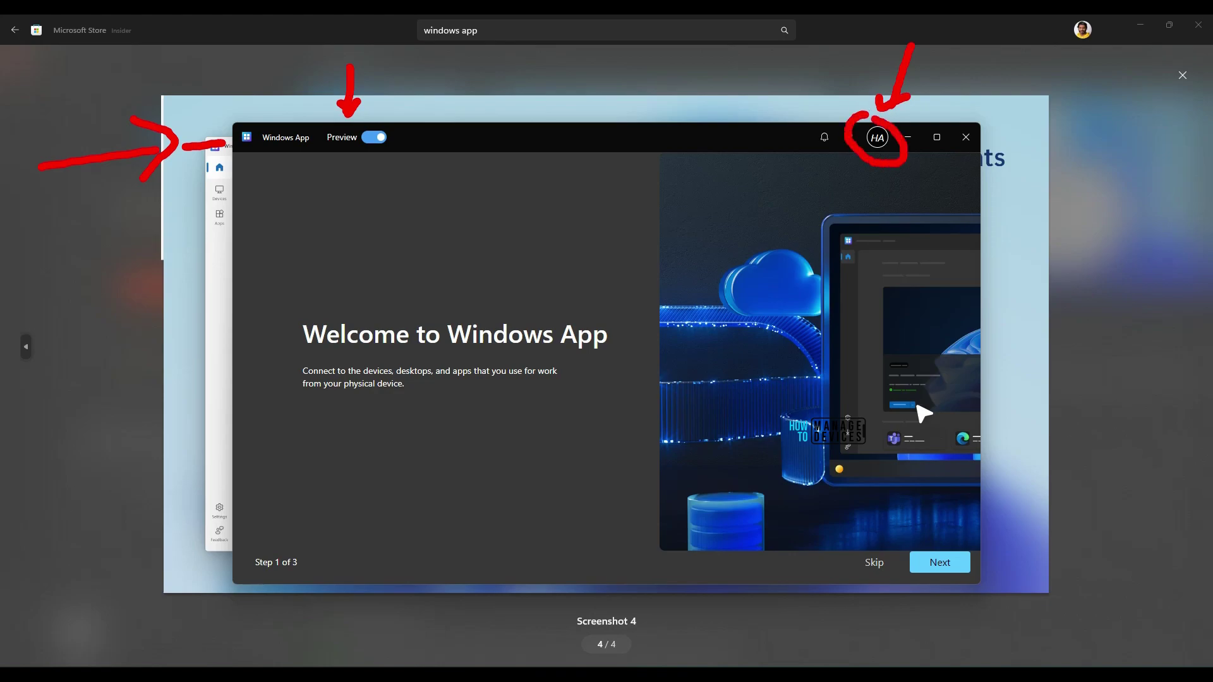
{"action": "mouse_move", "coordinate": [824, 112]}
{"action": "left_mouse_down"}
{"action": "mouse_move", "coordinate": [797, 148]}
{"action": "mouse_move", "coordinate": [829, 119]}
{"action": "mouse_move", "coordinate": [818, 130]}
{"action": "left_mouse_up"}
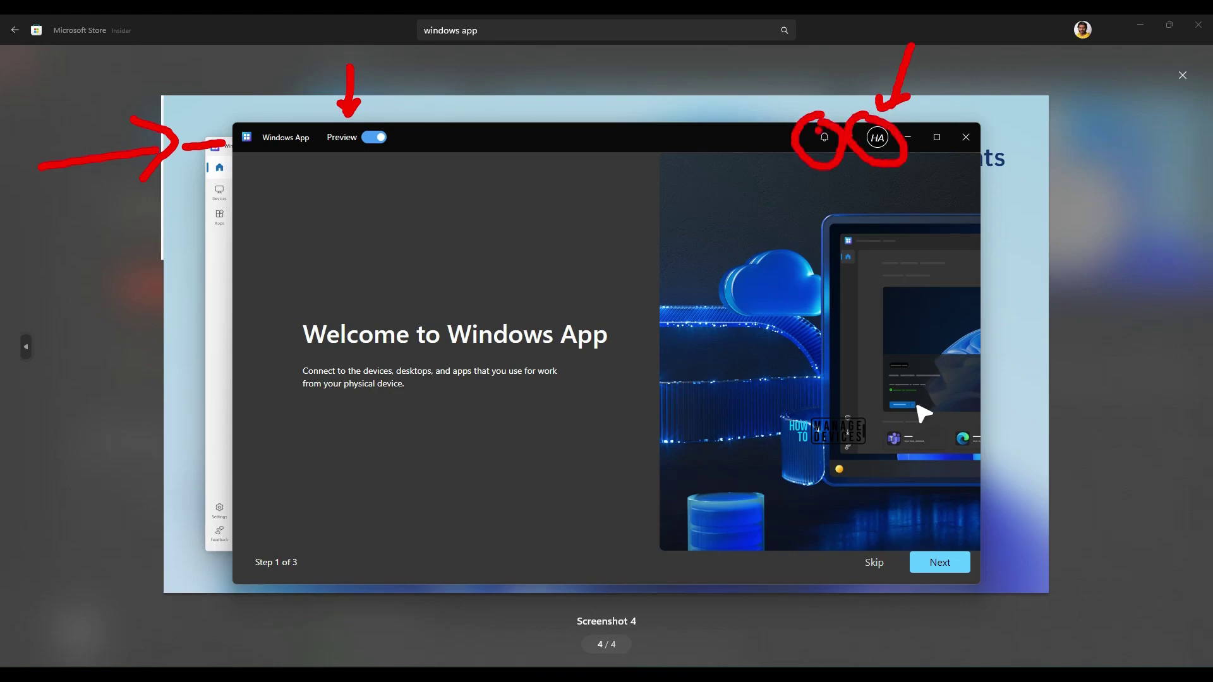
{"action": "key", "text": "Escape"}
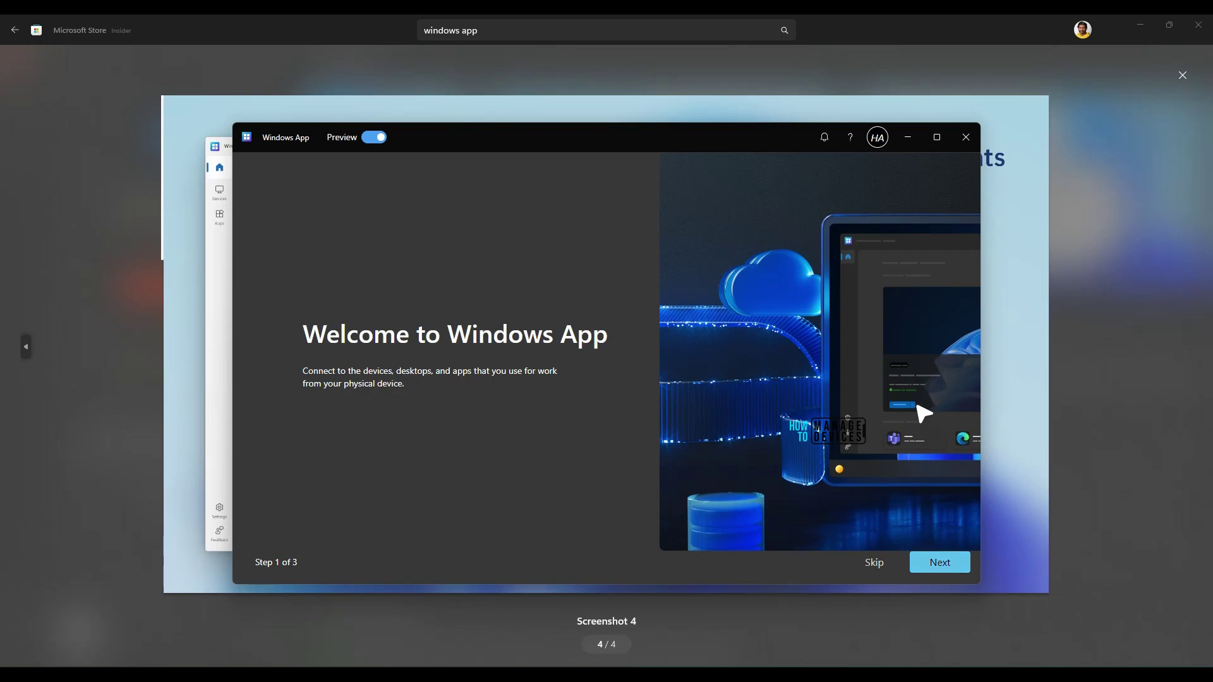
{"action": "left_click", "coordinate": [940, 563]}
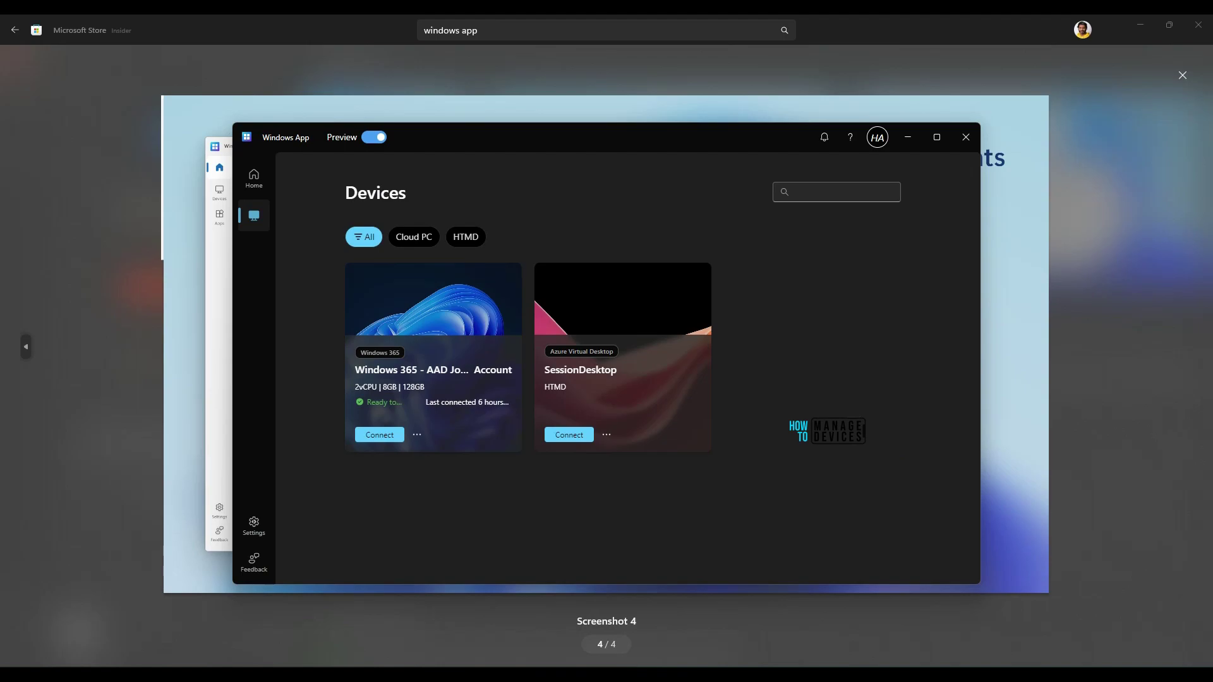
Step: Run Inspect connection on the Windows 365 Cloud PC from the Devices page
{"action": "mouse_move", "coordinate": [663, 204]}
{"action": "left_mouse_down"}
{"action": "mouse_move", "coordinate": [606, 300]}
{"action": "mouse_move", "coordinate": [659, 285]}
{"action": "left_mouse_up"}
{"action": "mouse_move", "coordinate": [530, 209]}
{"action": "left_mouse_down"}
{"action": "mouse_move", "coordinate": [469, 283]}
{"action": "mouse_move", "coordinate": [496, 286]}
{"action": "left_mouse_up"}
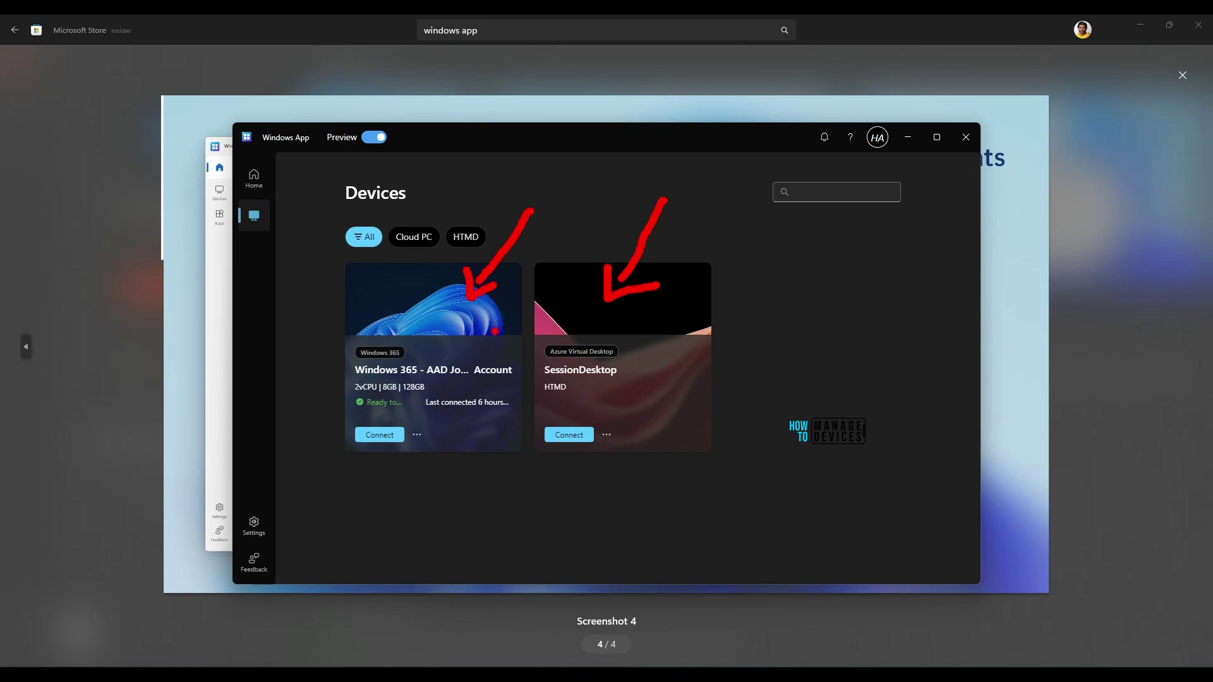
{"action": "key", "text": "Escape"}
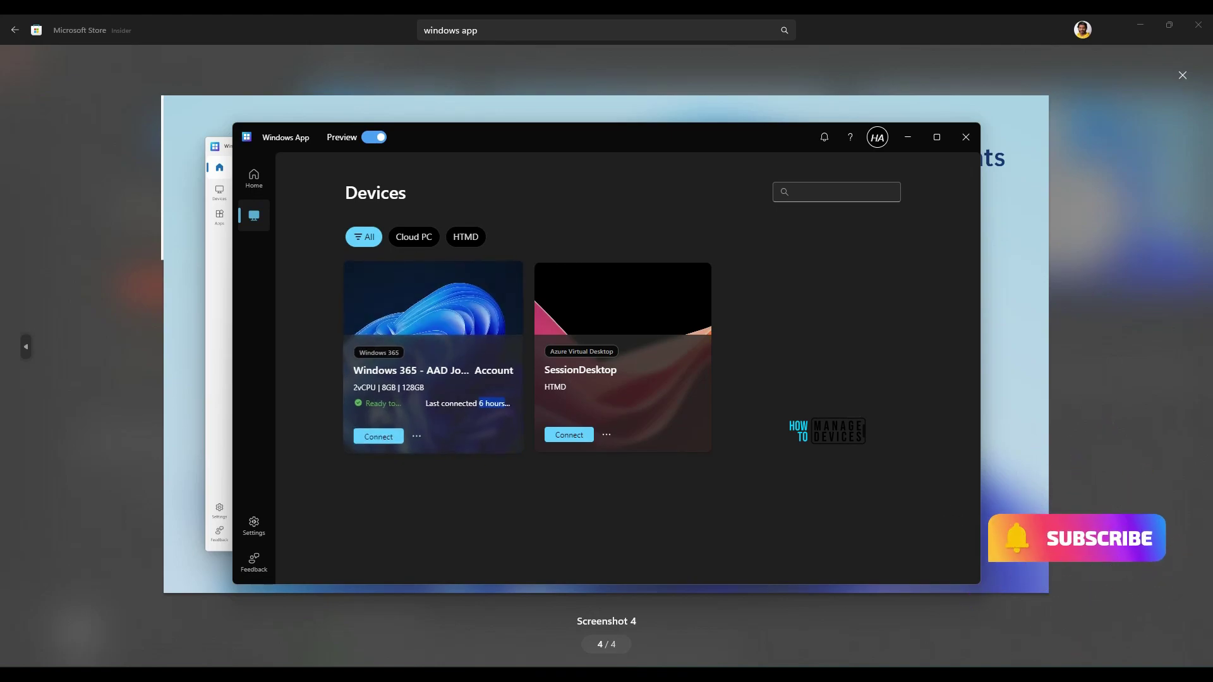
{"action": "left_click", "coordinate": [417, 435]}
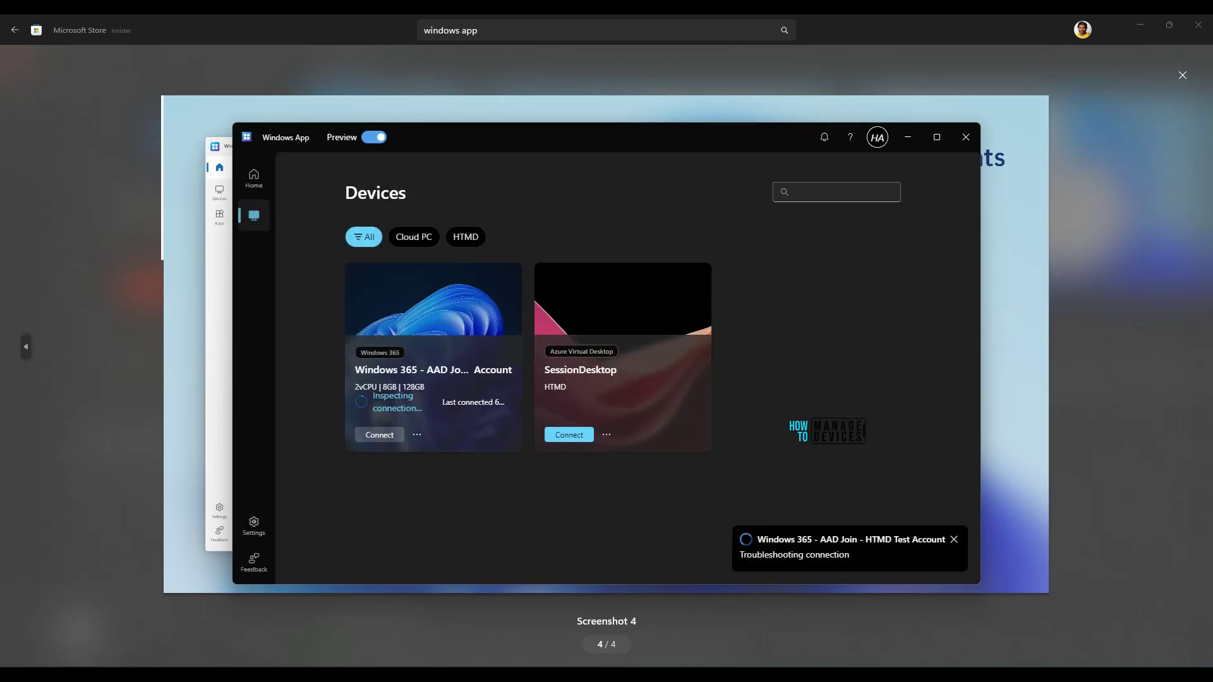
{"action": "left_click_drag", "start_coordinate": [823, 336], "coordinate": [816, 472]}
{"action": "left_click_drag", "start_coordinate": [791, 465], "coordinate": [873, 458]}
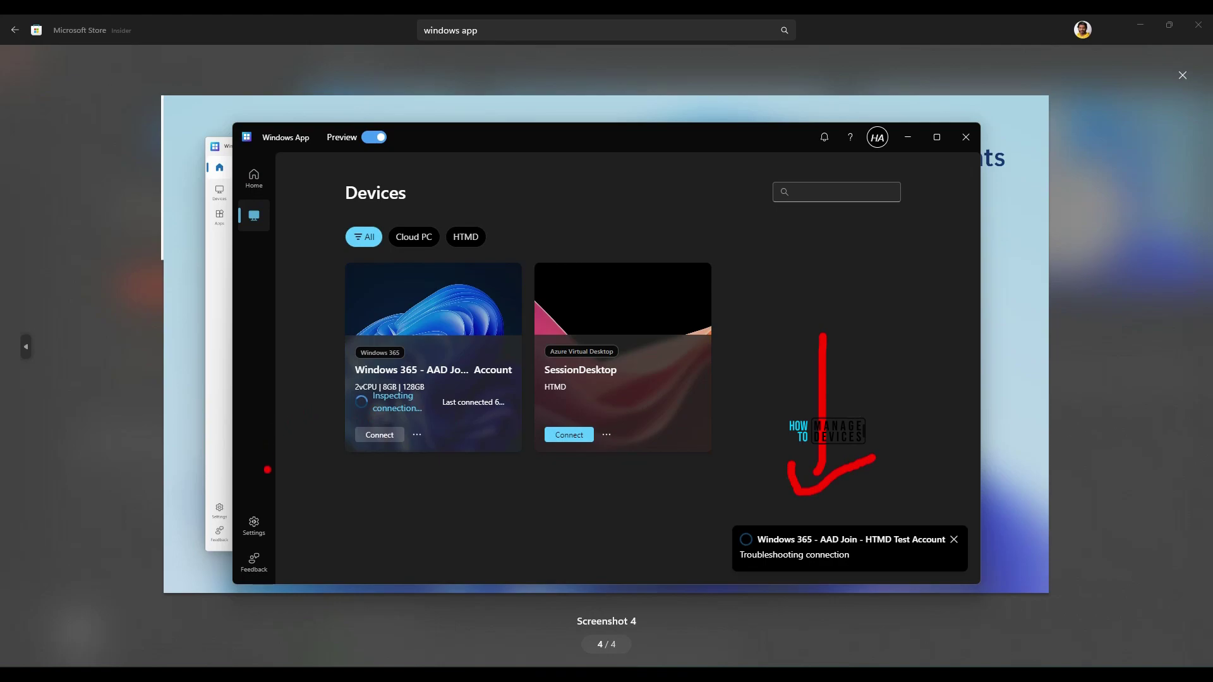
{"action": "left_click_drag", "start_coordinate": [267, 470], "coordinate": [340, 425]}
{"action": "key", "text": "Escape"}
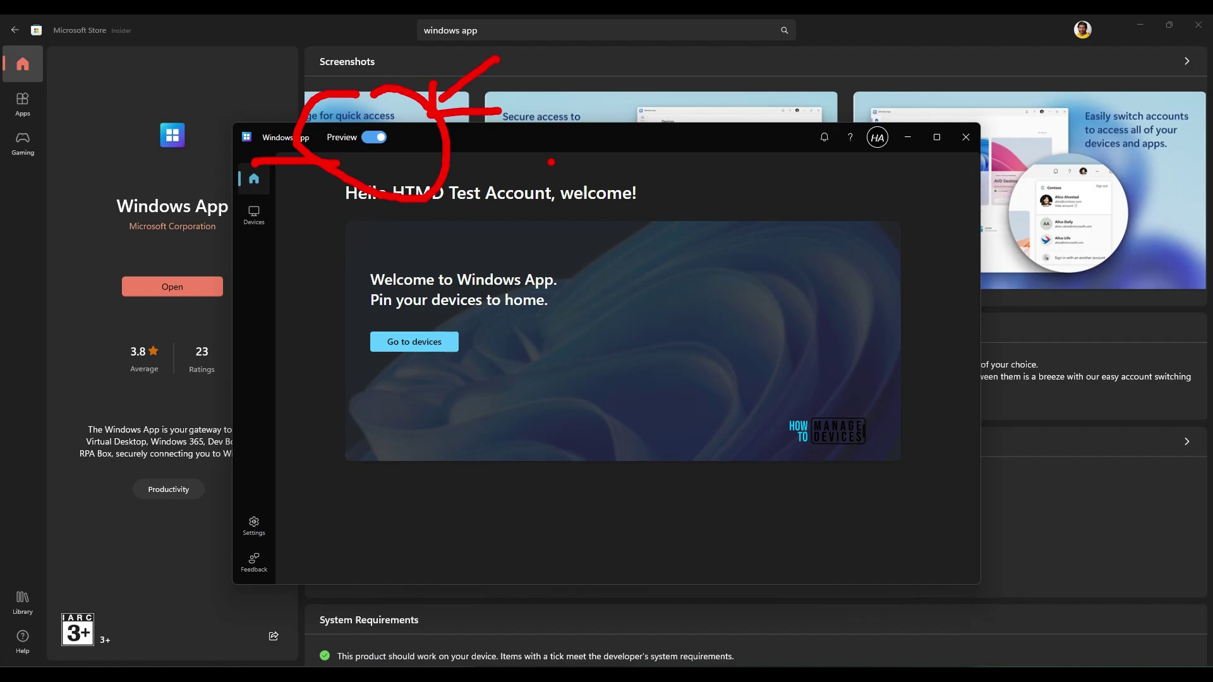
Step: Examine the home page's app name and Preview toggle, and return to the Devices page to check the Cloud PC's status
{"action": "mouse_move", "coordinate": [546, 146]}
{"action": "left_mouse_down"}
{"action": "mouse_move", "coordinate": [560, 174]}
{"action": "mouse_move", "coordinate": [589, 145]}
{"action": "mouse_move", "coordinate": [617, 150]}
{"action": "mouse_move", "coordinate": [618, 160]}
{"action": "left_mouse_up"}
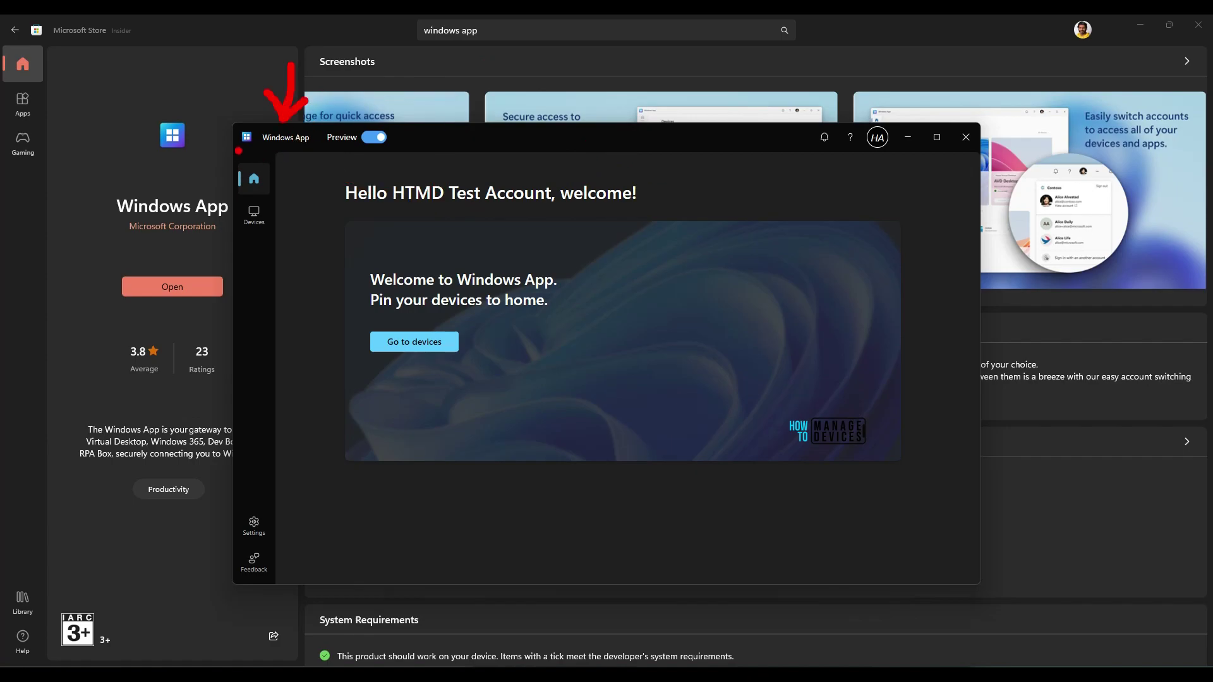
{"action": "left_click_drag", "start_coordinate": [238, 150], "coordinate": [325, 150]}
{"action": "mouse_move", "coordinate": [423, 96]}
{"action": "left_mouse_down"}
{"action": "mouse_move", "coordinate": [452, 67]}
{"action": "mouse_move", "coordinate": [400, 123]}
{"action": "left_mouse_up"}
{"action": "left_click_drag", "start_coordinate": [398, 98], "coordinate": [448, 122]}
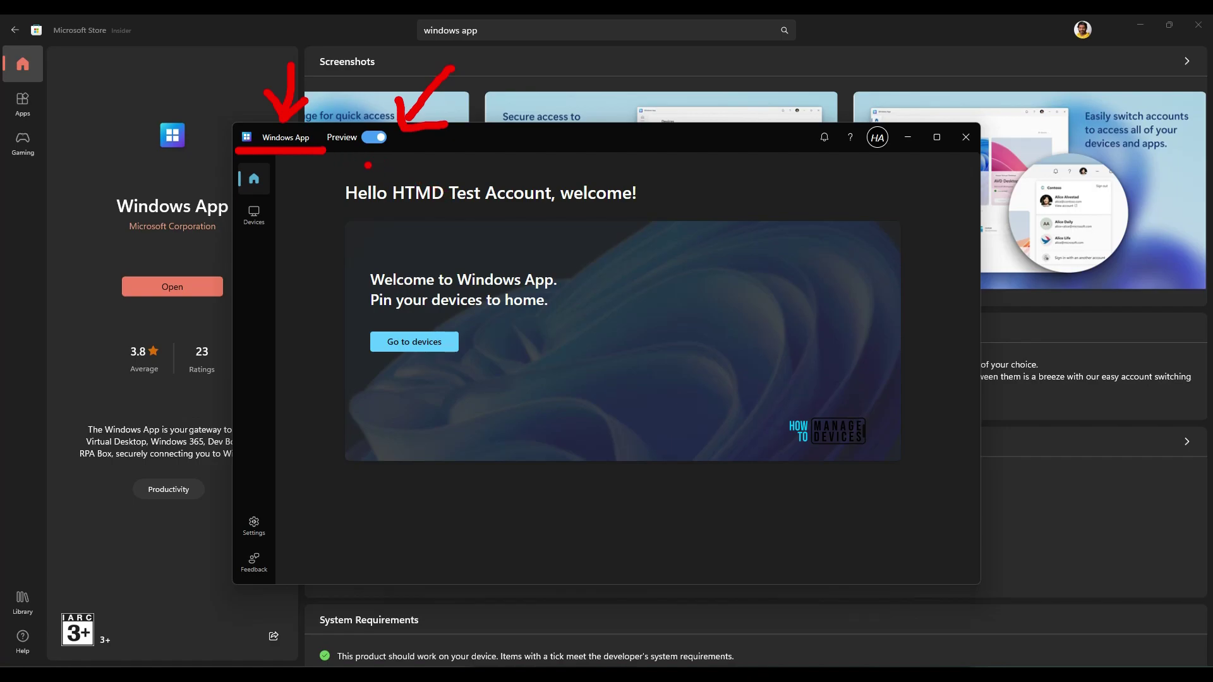
{"action": "left_click", "coordinate": [254, 215]}
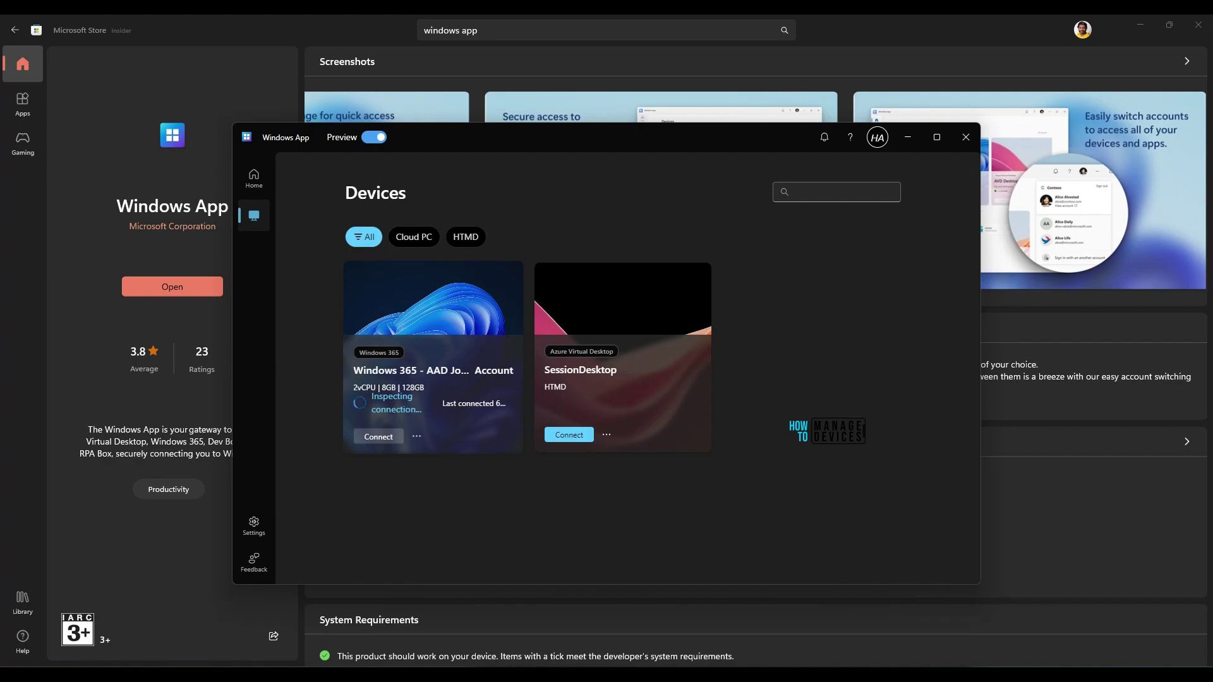
{"action": "key", "text": "ctrl+2"}
{"action": "mouse_move", "coordinate": [259, 451]}
{"action": "left_mouse_down"}
{"action": "mouse_move", "coordinate": [321, 400]}
{"action": "mouse_move", "coordinate": [313, 437]}
{"action": "mouse_move", "coordinate": [395, 416]}
{"action": "left_mouse_up"}
{"action": "key", "text": "Escape"}
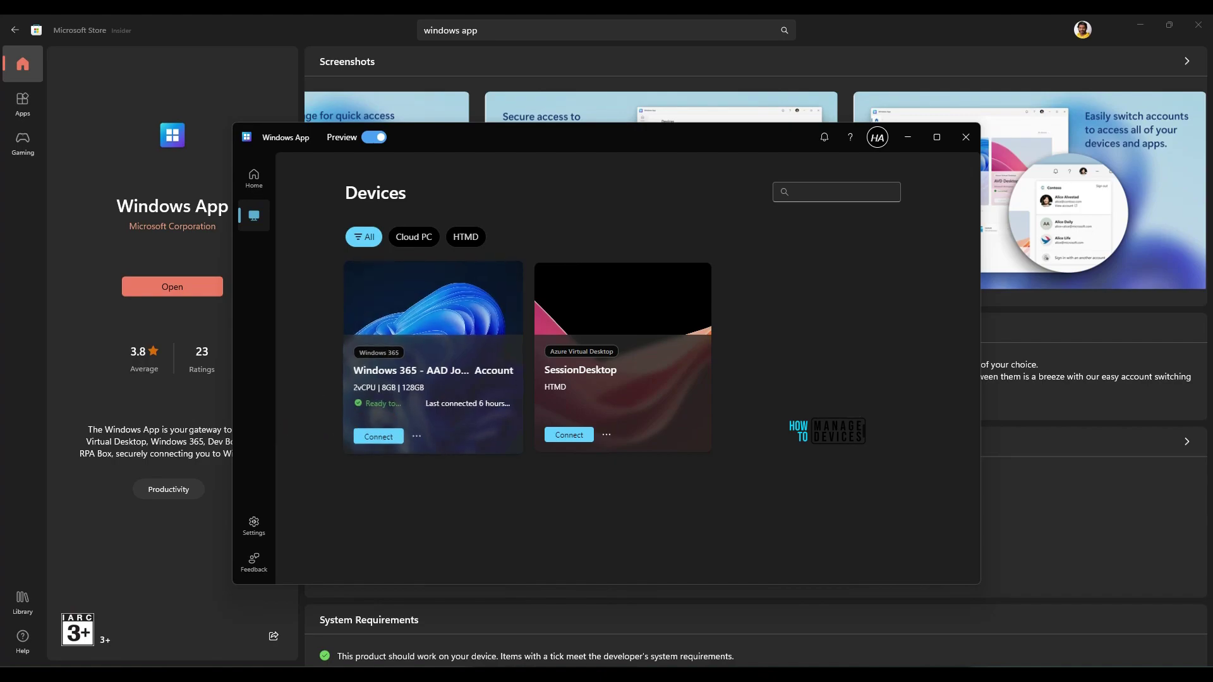
Step: View the Windows 365 Cloud PC's details, including OS version, Cloud PC name, license and last sign-in, and close them
{"action": "left_click", "coordinate": [417, 434]}
{"action": "mouse_move", "coordinate": [460, 372]}
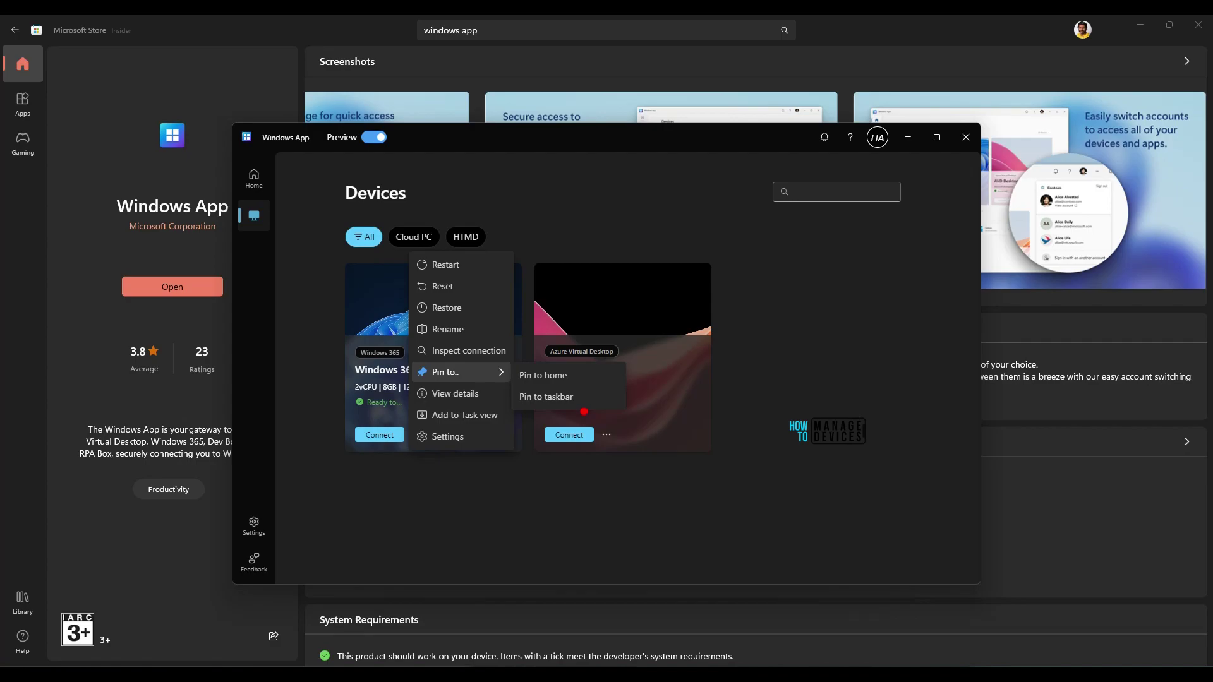
{"action": "left_click", "coordinate": [455, 393]}
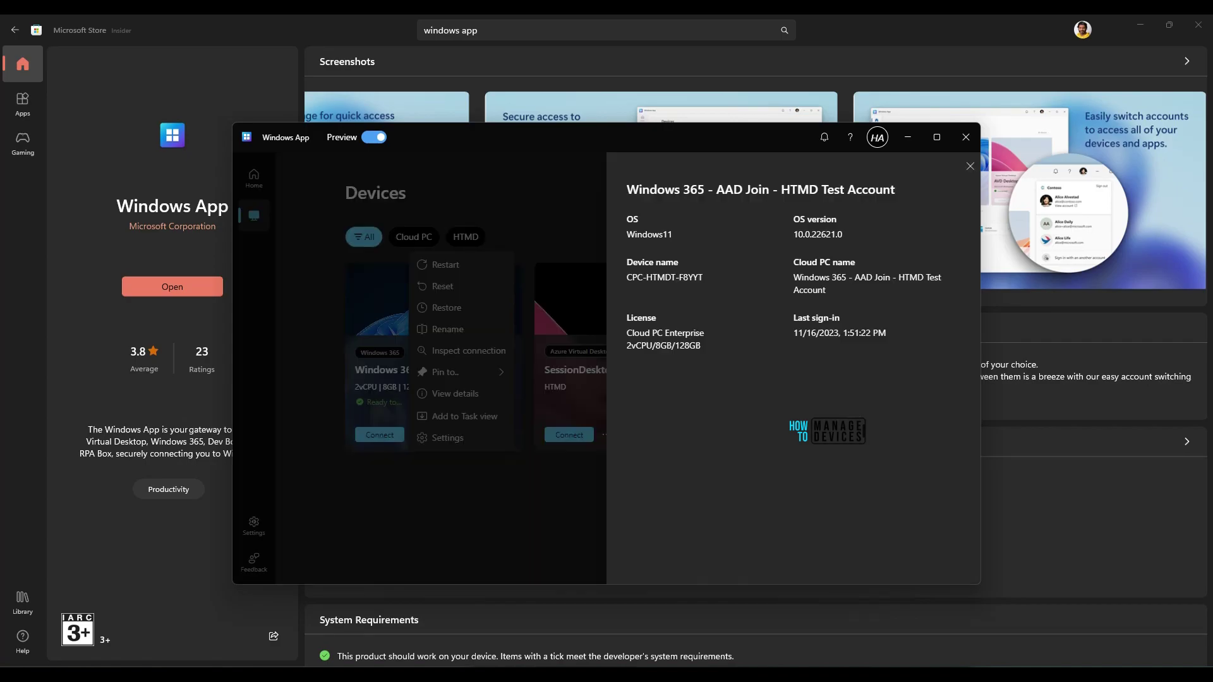
{"action": "mouse_move", "coordinate": [731, 147]}
{"action": "left_mouse_down"}
{"action": "mouse_move", "coordinate": [572, 132]}
{"action": "mouse_move", "coordinate": [926, 452]}
{"action": "mouse_move", "coordinate": [960, 115]}
{"action": "mouse_move", "coordinate": [710, 136]}
{"action": "left_mouse_up"}
{"action": "left_click_drag", "start_coordinate": [795, 246], "coordinate": [849, 246]}
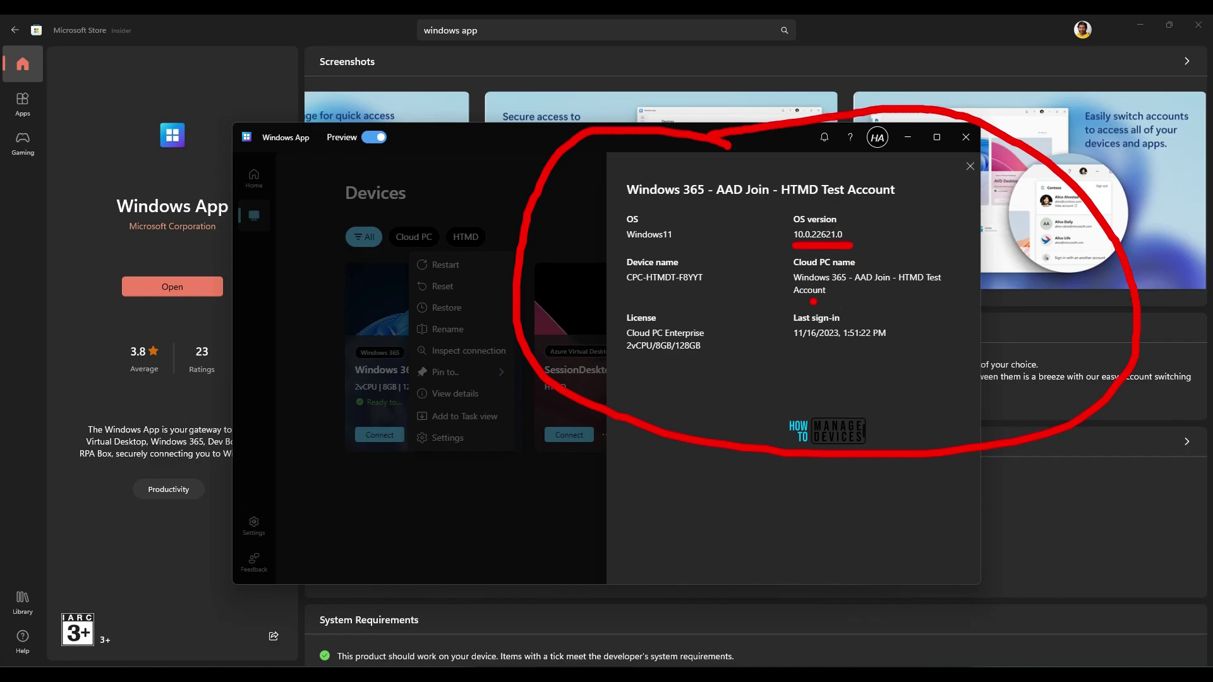
{"action": "left_click_drag", "start_coordinate": [796, 307], "coordinate": [917, 302]}
{"action": "mouse_move", "coordinate": [611, 363]}
{"action": "left_mouse_down"}
{"action": "mouse_move", "coordinate": [726, 353]}
{"action": "mouse_move", "coordinate": [632, 289]}
{"action": "mouse_move", "coordinate": [606, 360]}
{"action": "left_mouse_up"}
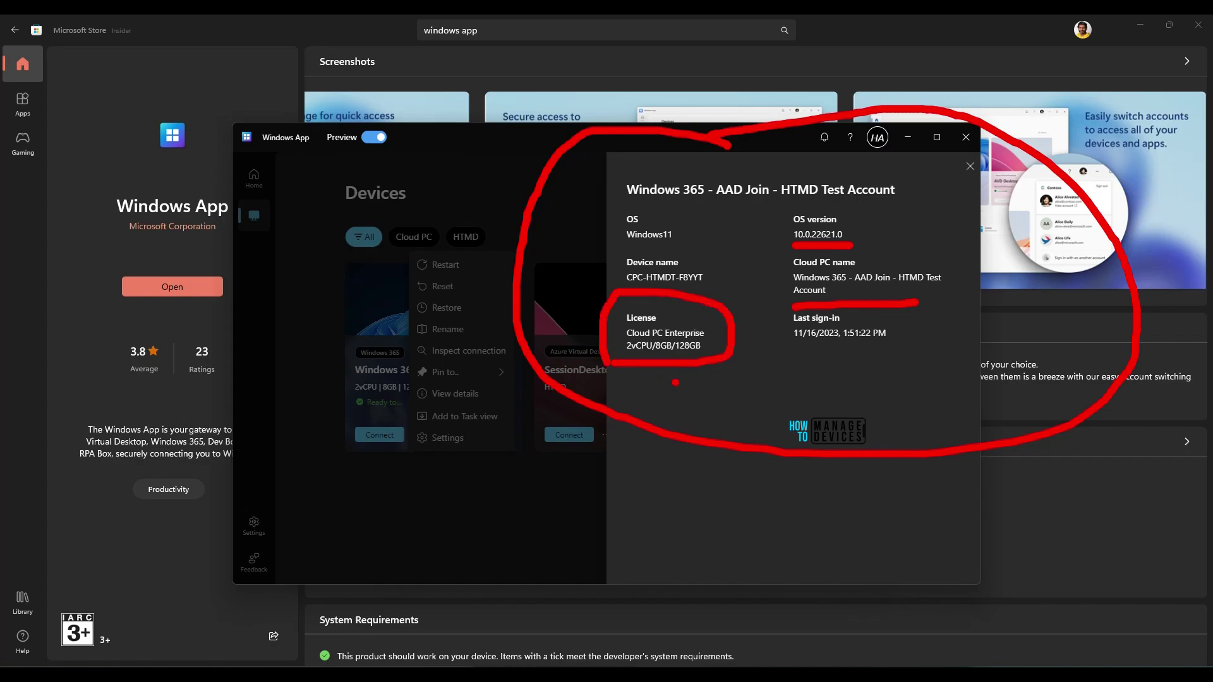
{"action": "mouse_move", "coordinate": [775, 351]}
{"action": "left_mouse_down"}
{"action": "mouse_move", "coordinate": [929, 312]}
{"action": "mouse_move", "coordinate": [791, 302]}
{"action": "mouse_move", "coordinate": [769, 349]}
{"action": "left_mouse_up"}
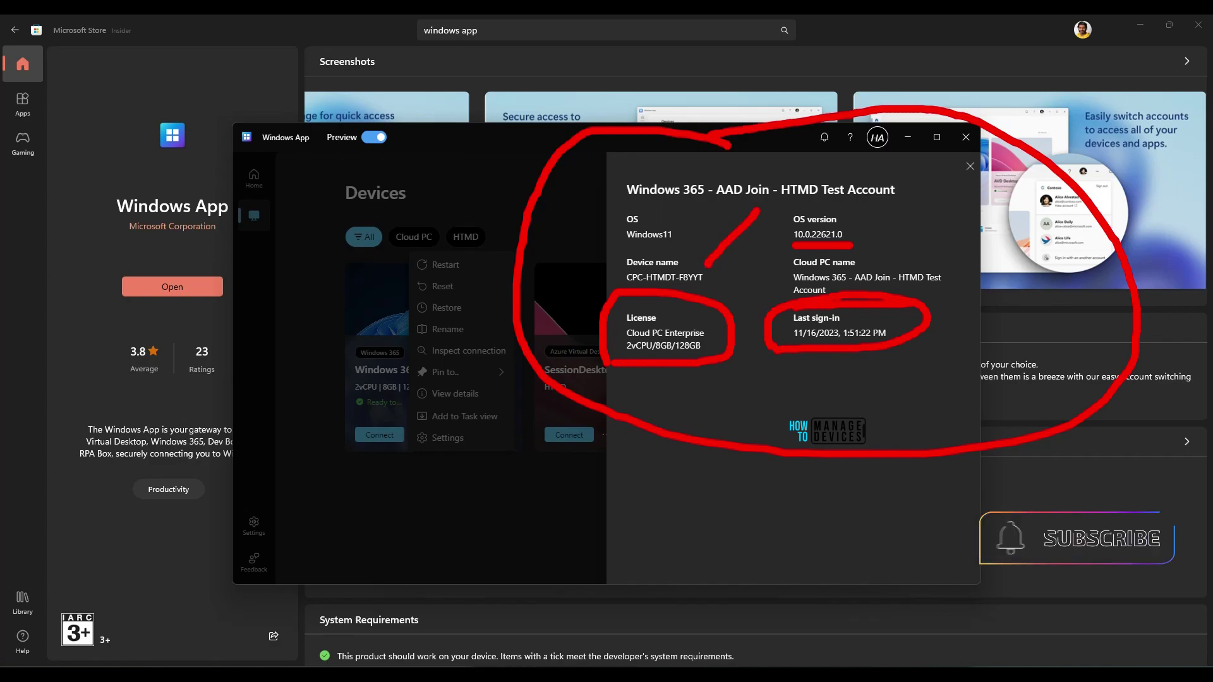
{"action": "key", "text": "Escape"}
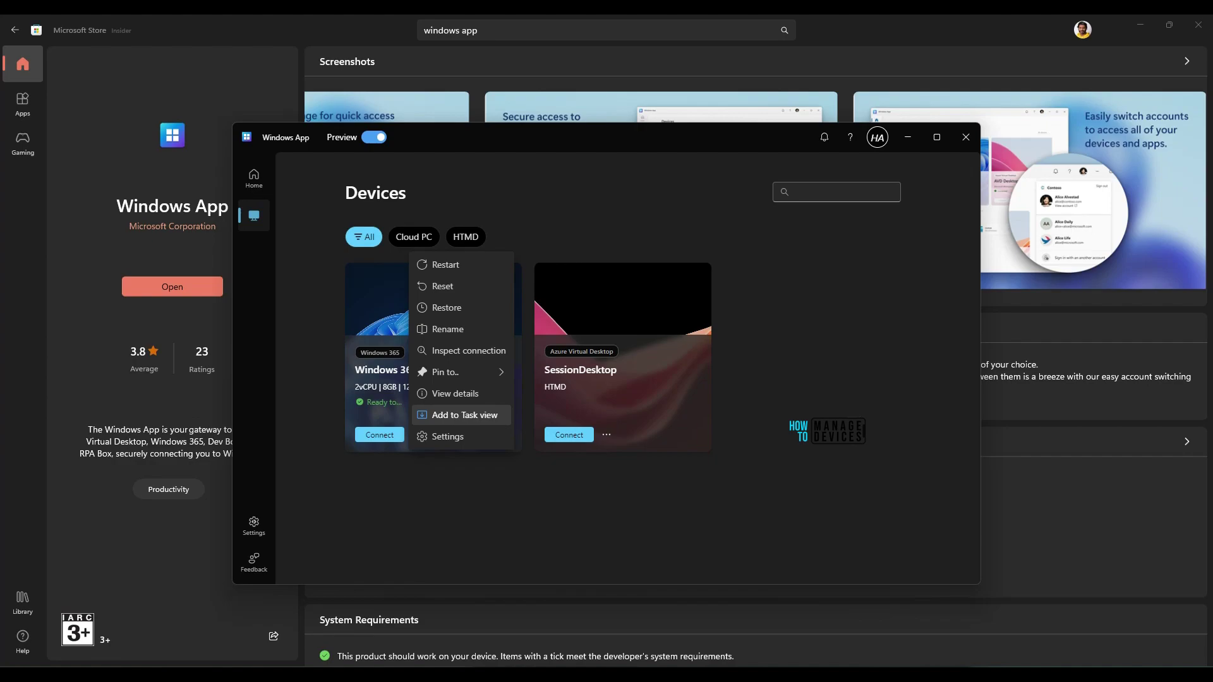
Step: Add the Windows 365 Cloud PC to Task view and turn off Use default settings in its display settings
{"action": "left_click", "coordinate": [465, 415]}
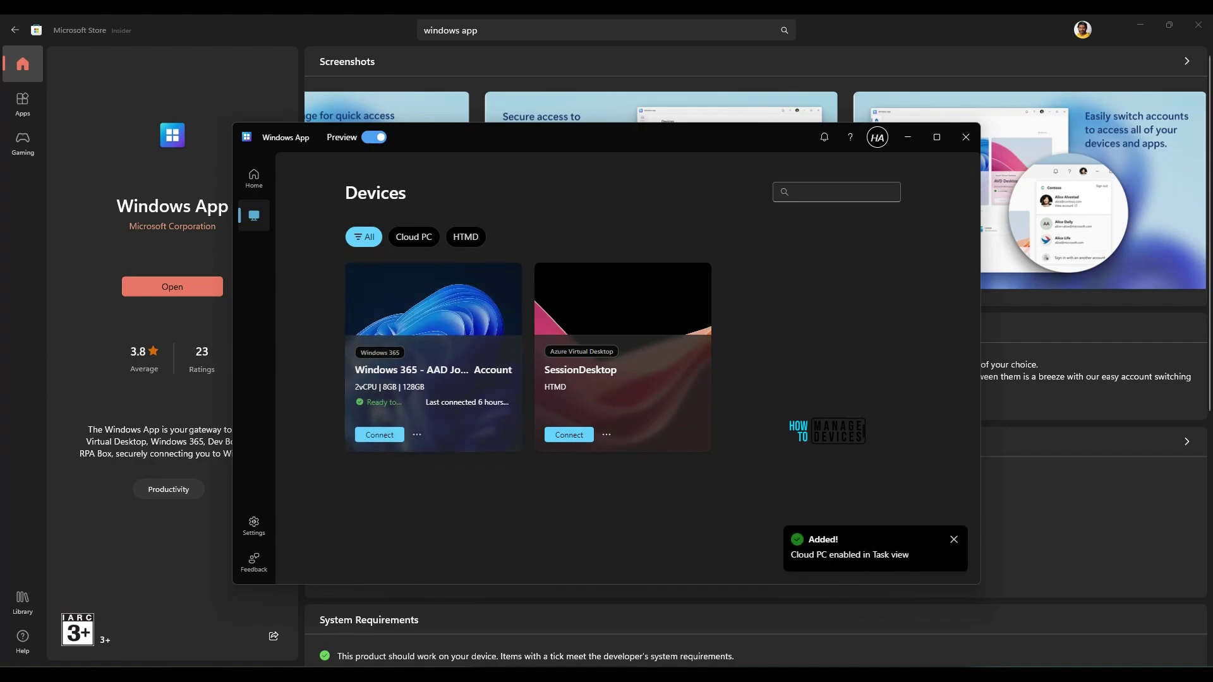
{"action": "left_click", "coordinate": [416, 435]}
{"action": "left_click", "coordinate": [448, 415]}
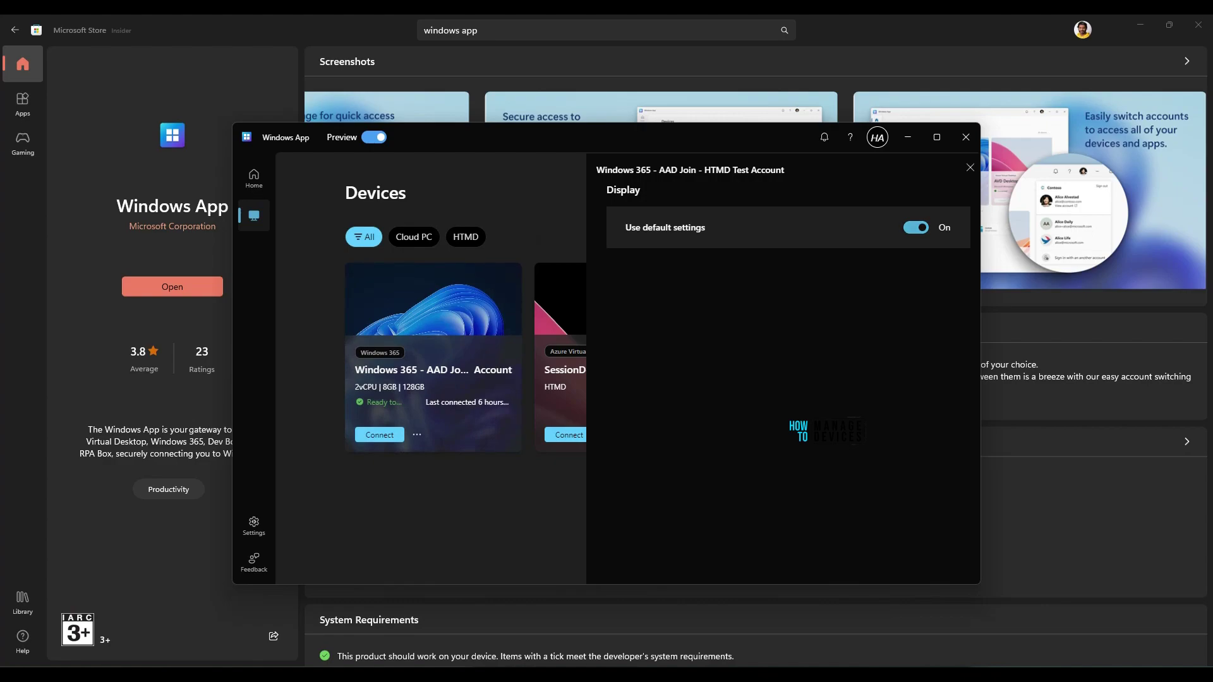
{"action": "left_click", "coordinate": [916, 227]}
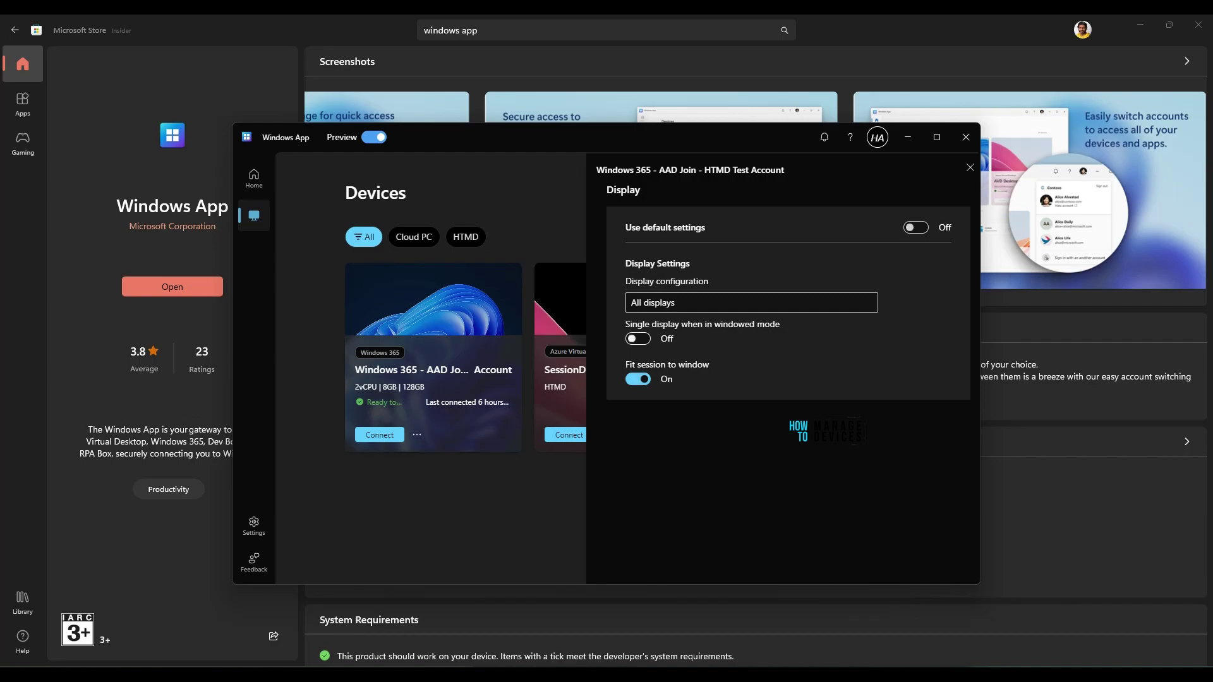
Step: Set the Windows 365 Cloud PC's display configuration to Single display and close its display settings
{"action": "left_click", "coordinate": [657, 332]}
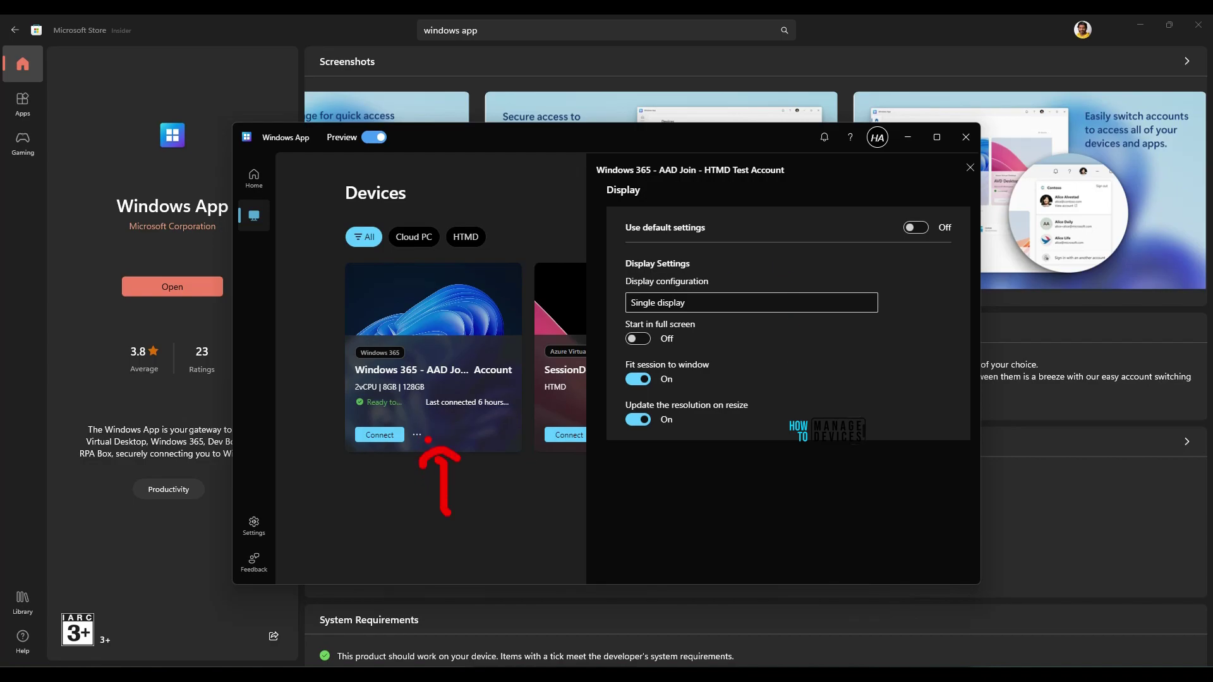
{"action": "left_click_drag", "start_coordinate": [431, 435], "coordinate": [471, 424]}
{"action": "mouse_move", "coordinate": [876, 199]}
{"action": "left_mouse_down"}
{"action": "mouse_move", "coordinate": [863, 232]}
{"action": "mouse_move", "coordinate": [957, 226]}
{"action": "mouse_move", "coordinate": [879, 190]}
{"action": "mouse_move", "coordinate": [875, 206]}
{"action": "left_mouse_up"}
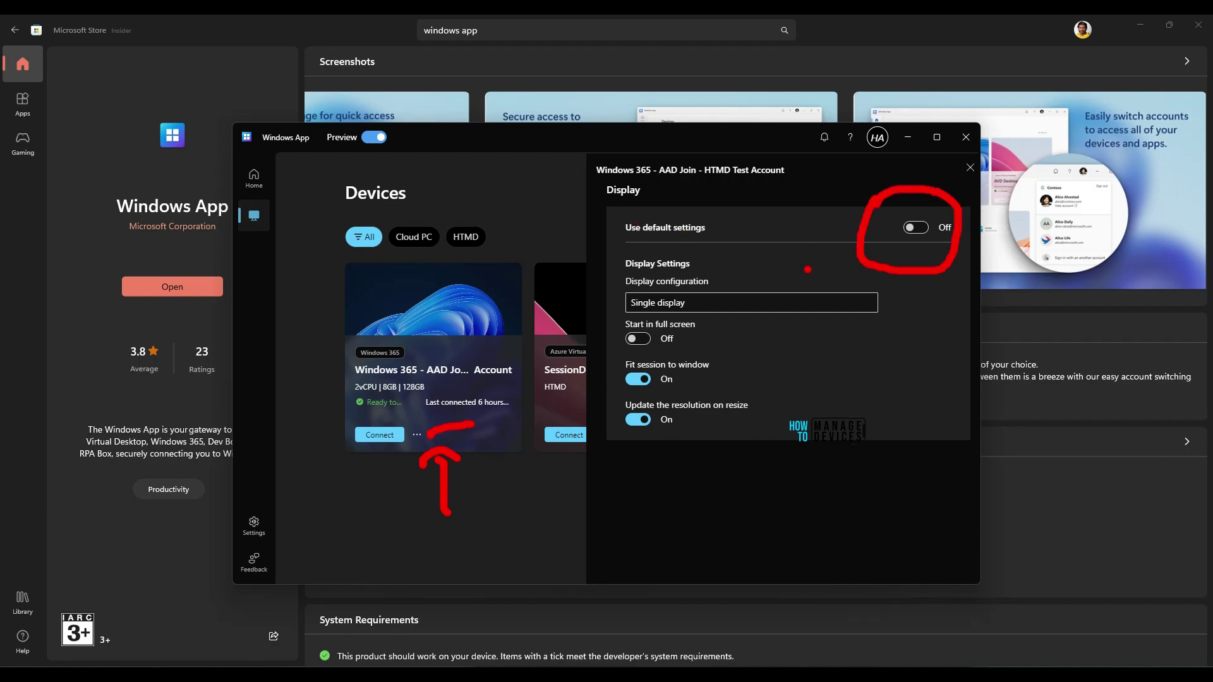
{"action": "mouse_move", "coordinate": [755, 229]}
{"action": "left_mouse_down"}
{"action": "mouse_move", "coordinate": [740, 282]}
{"action": "mouse_move", "coordinate": [760, 278]}
{"action": "left_mouse_up"}
{"action": "key", "text": "Escape"}
{"action": "key", "text": "Escape"}
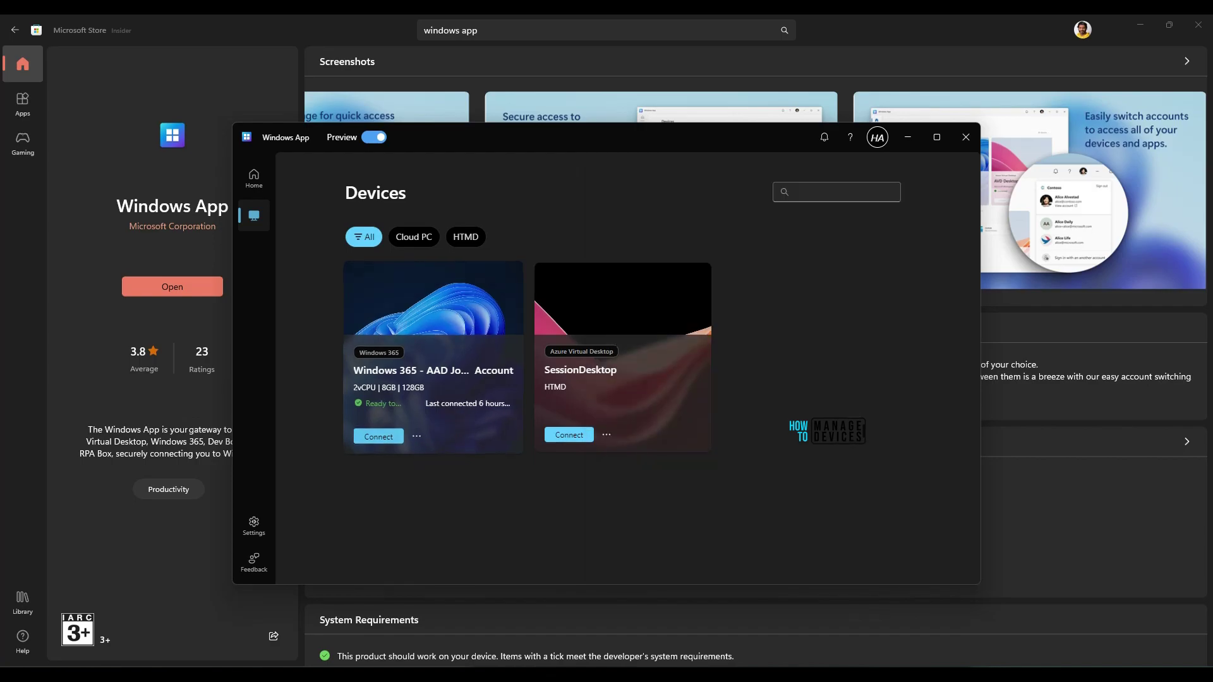
Step: Connect to the Windows 365 Cloud PC from the Devices page, signing in with the account password
{"action": "left_click", "coordinate": [379, 436]}
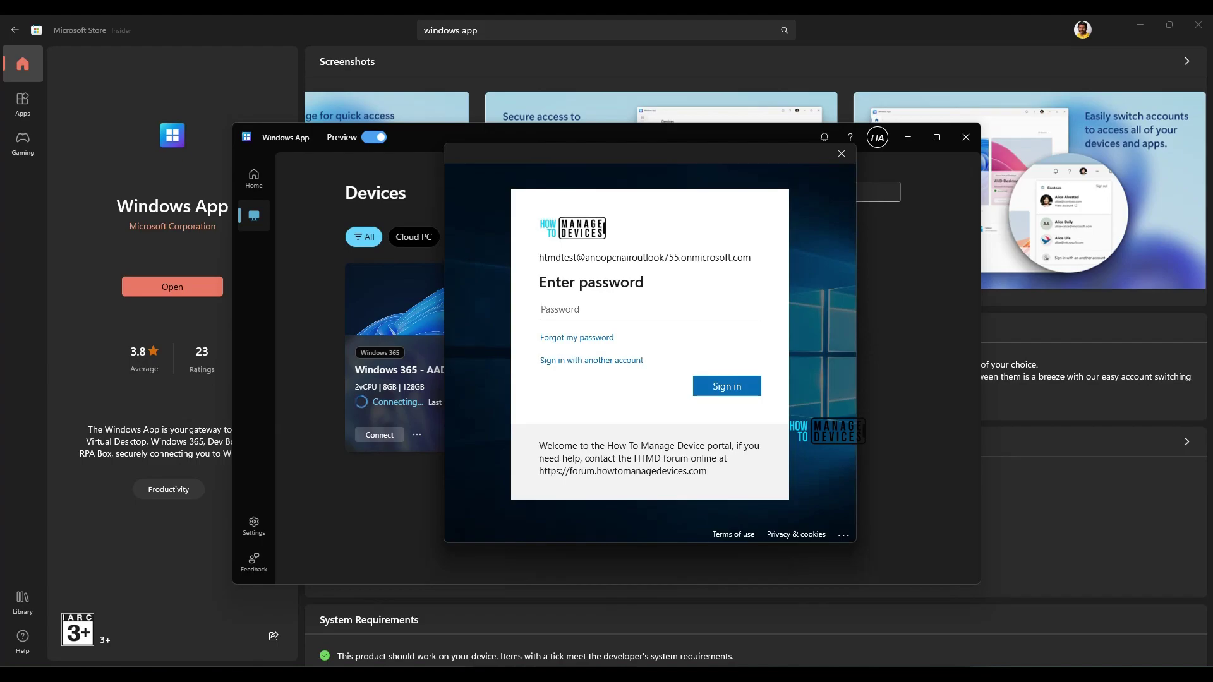
{"action": "left_click", "coordinate": [726, 386]}
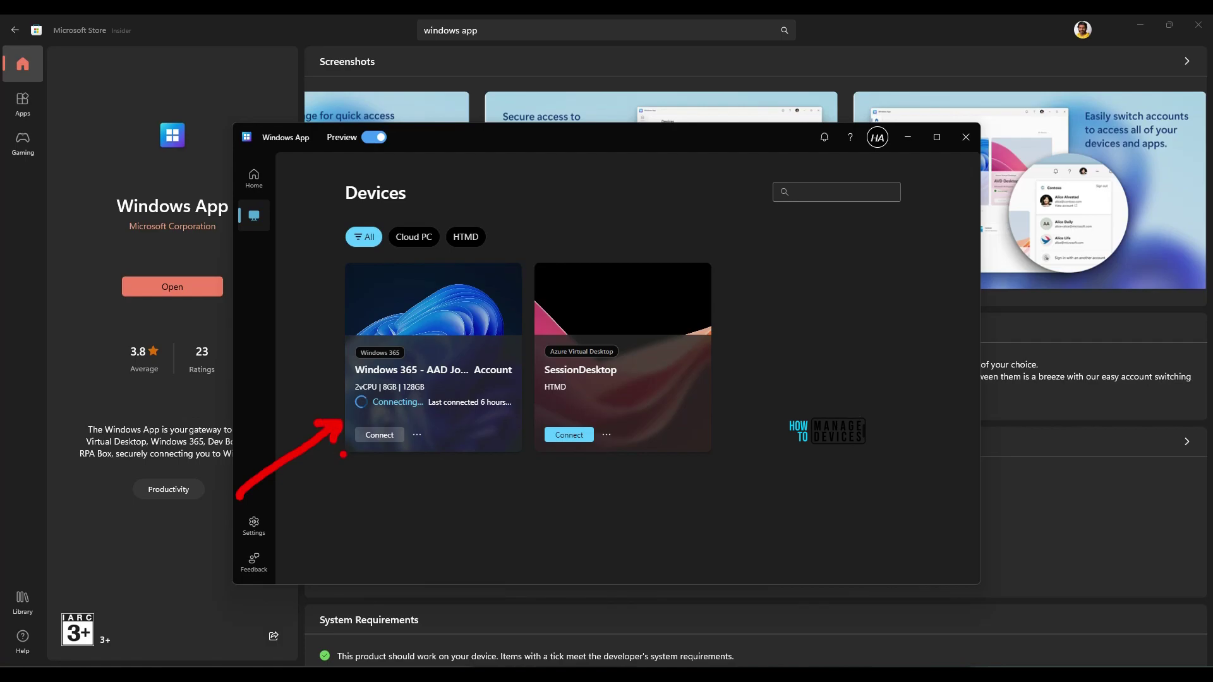
{"action": "key", "text": "ctrl+v"}
{"action": "key", "text": "Return"}
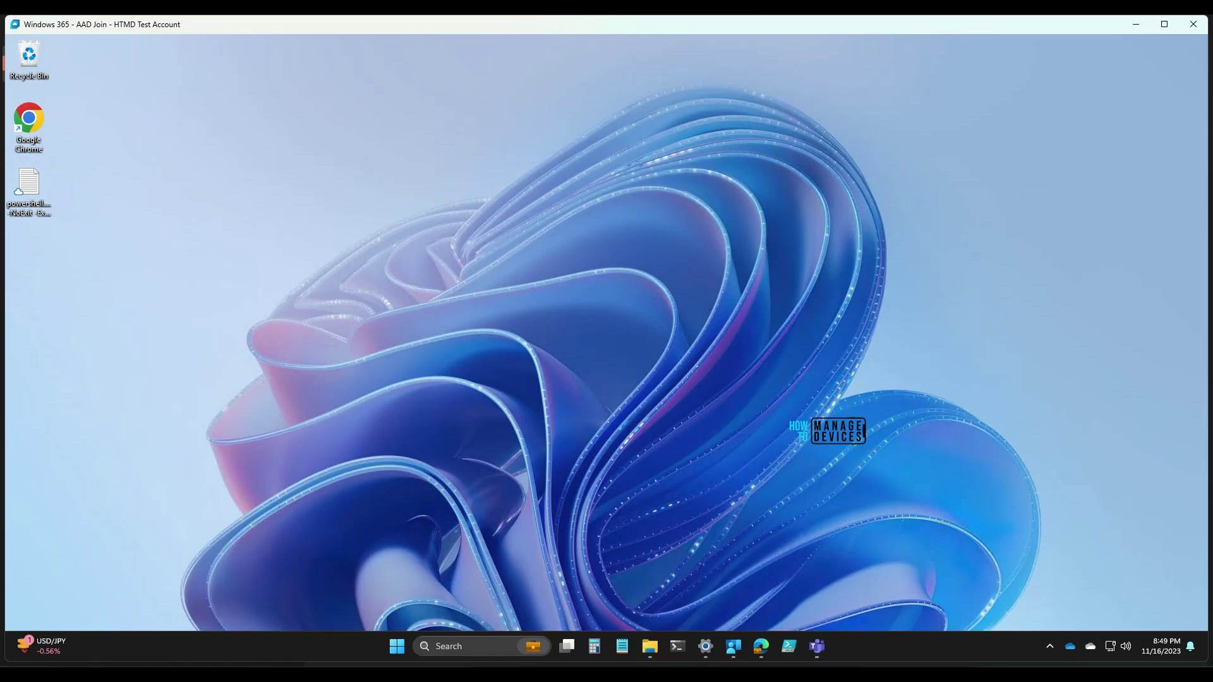
{"action": "mouse_move", "coordinate": [1169, 69]}
{"action": "left_mouse_down"}
{"action": "mouse_move", "coordinate": [692, 303]}
{"action": "mouse_move", "coordinate": [776, 349]}
{"action": "left_mouse_up"}
{"action": "left_click_drag", "start_coordinate": [470, 467], "coordinate": [474, 557]}
{"action": "left_click_drag", "start_coordinate": [446, 545], "coordinate": [523, 537]}
{"action": "key", "text": "Escape"}
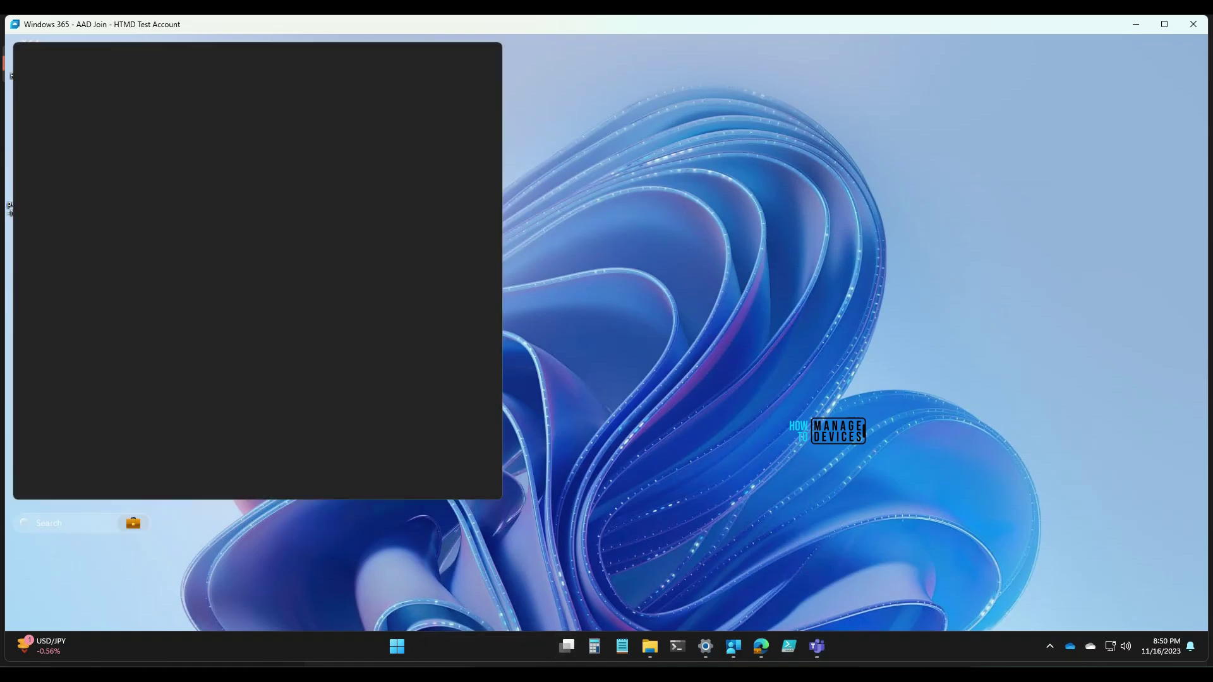